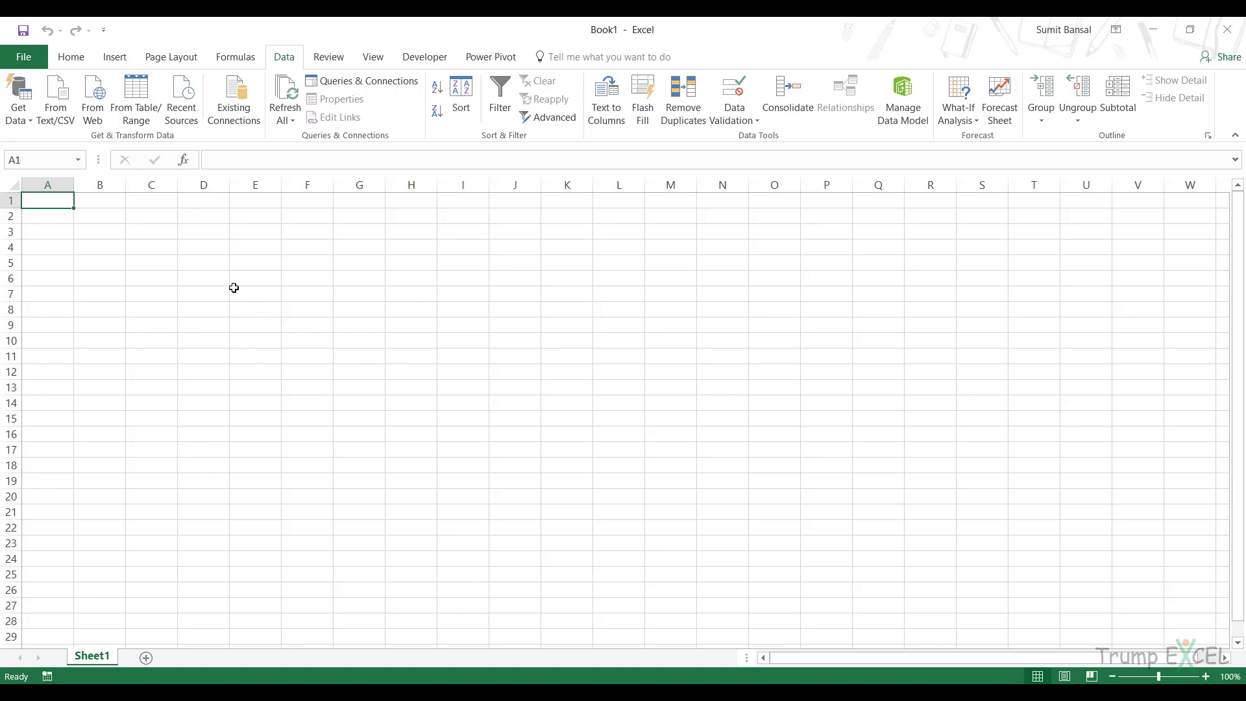
# Review the eight files in the desktop Sales Data folder, then open Excel's Get Data source list.
pyautogui.click(1152, 29)
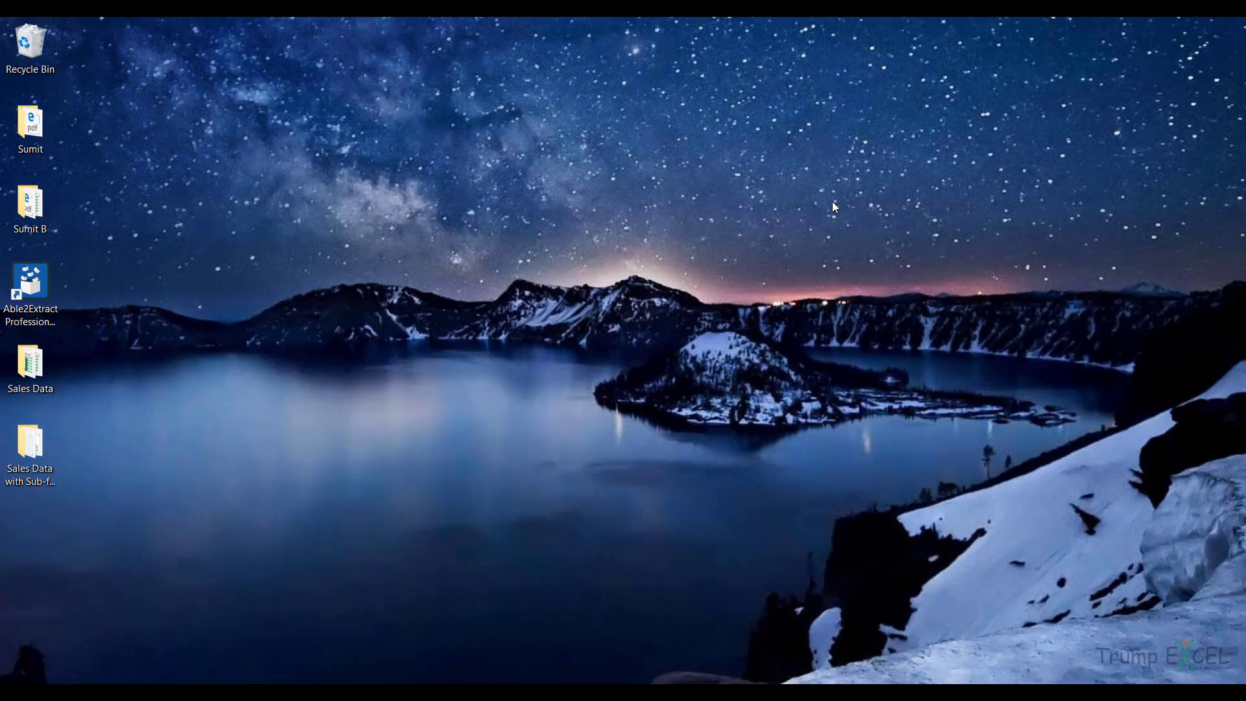
pyautogui.doubleClick(39, 378)
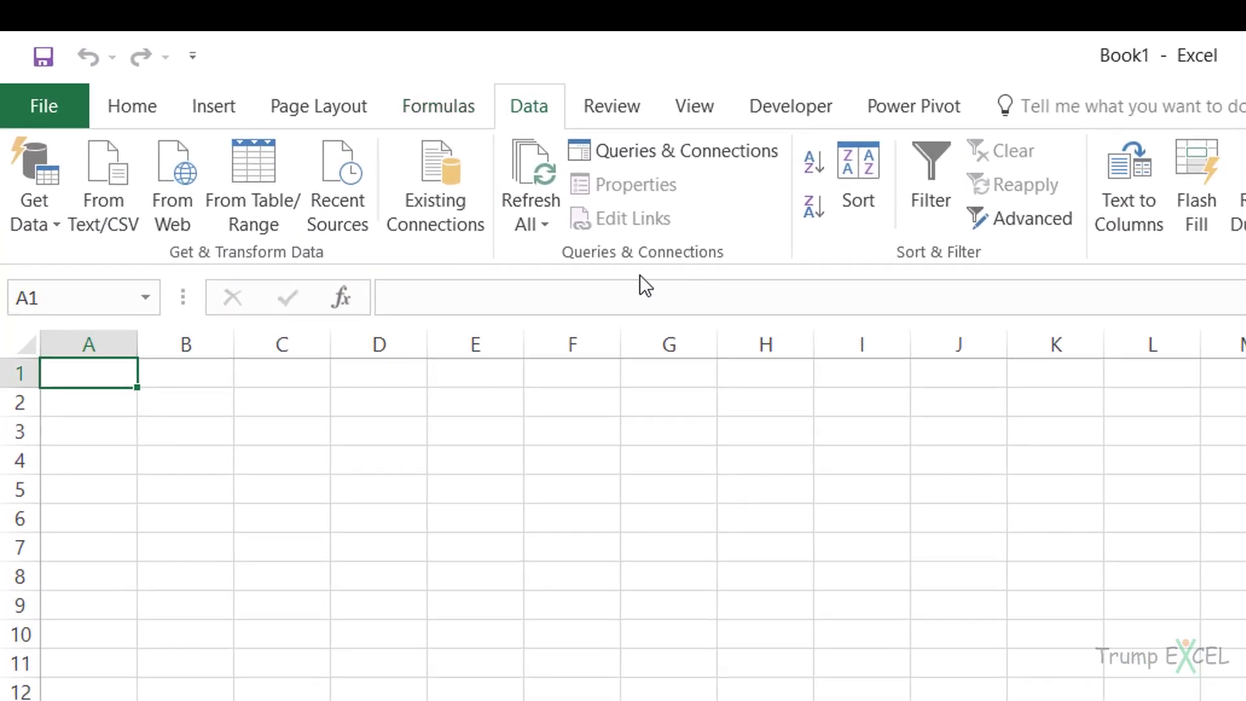
pyautogui.click(39, 235)
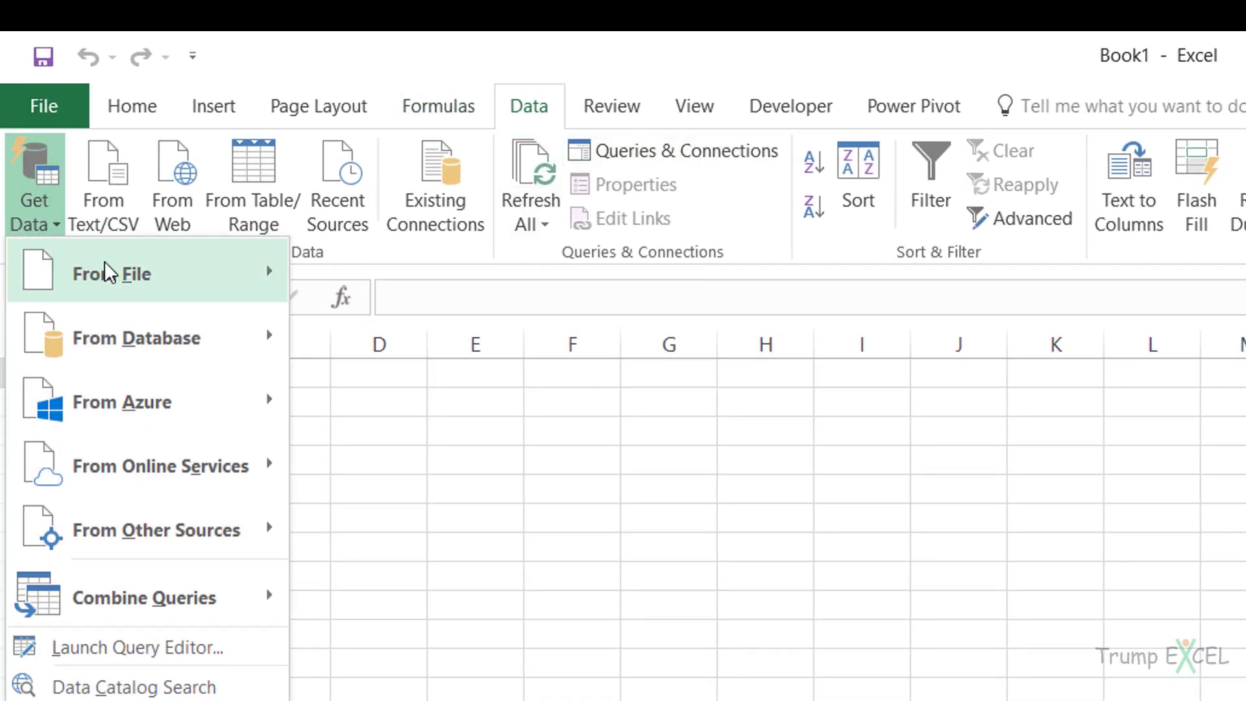
# Start a From Folder import pointed at the Desktop's Sales Data folder.
pyautogui.moveTo(114, 281)
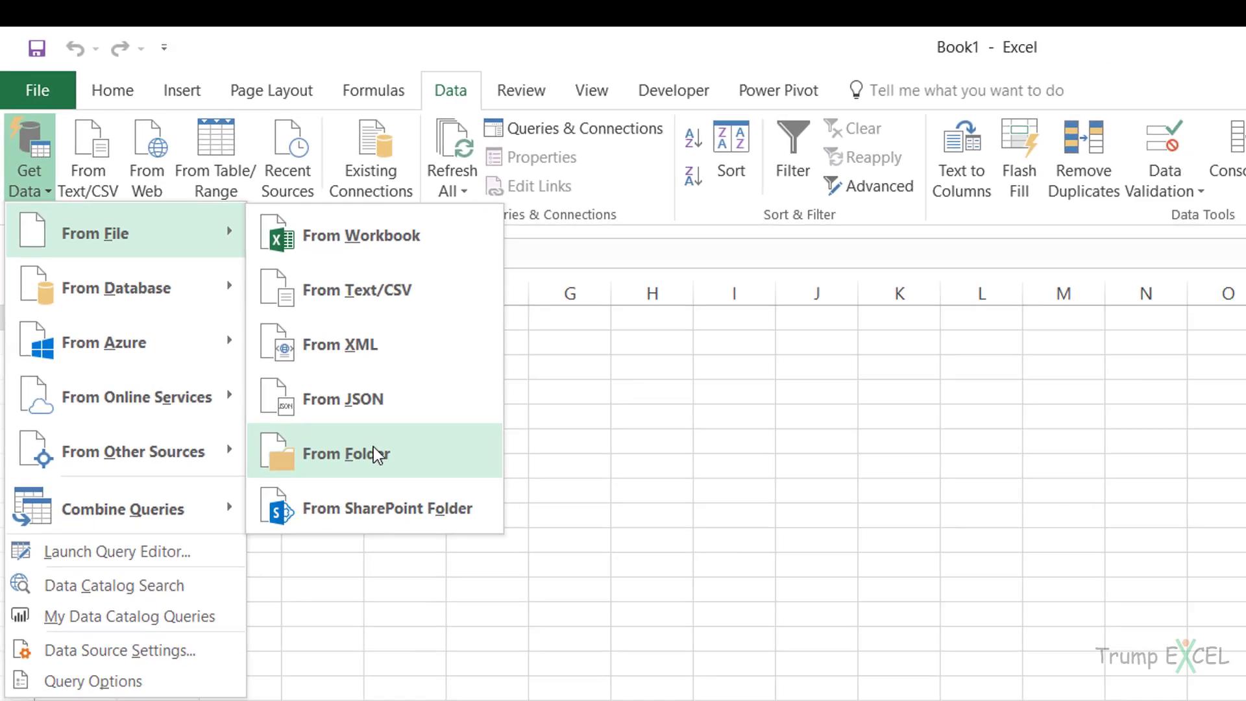
pyautogui.click(375, 454)
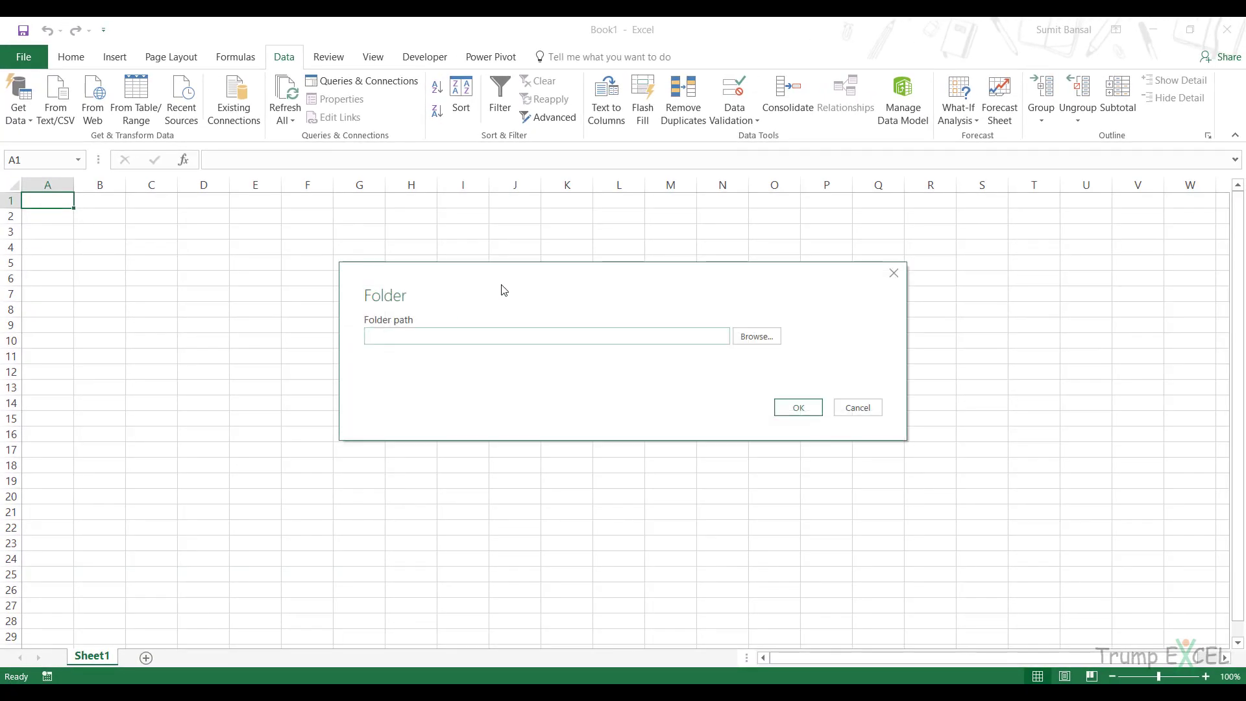
pyautogui.moveTo(504, 290); pyautogui.dragTo(433, 276)
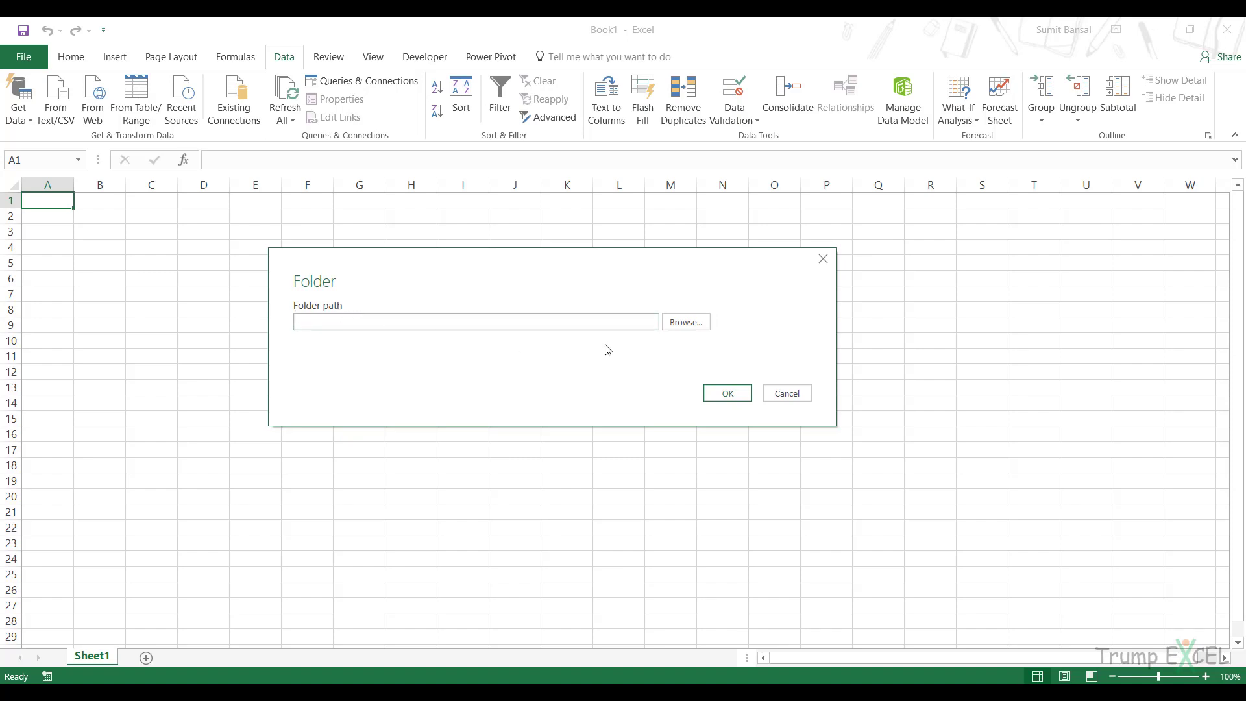
pyautogui.click(686, 322)
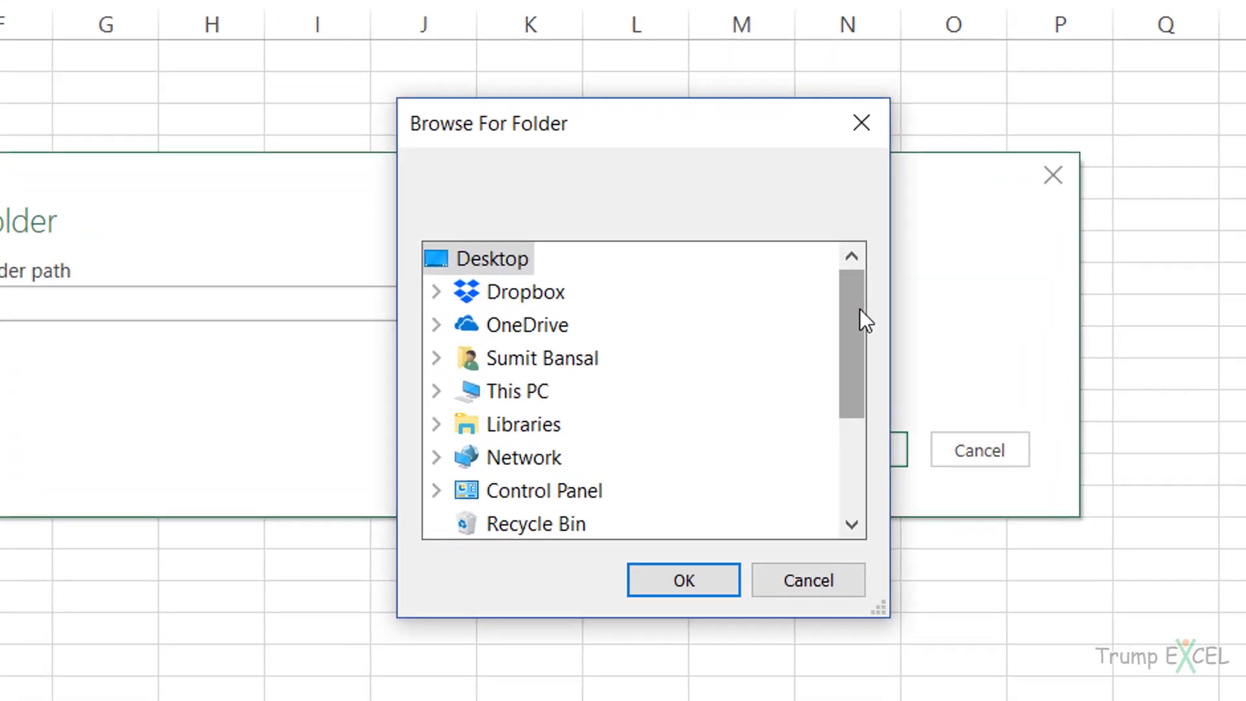
pyautogui.moveTo(858, 302); pyautogui.dragTo(848, 405)
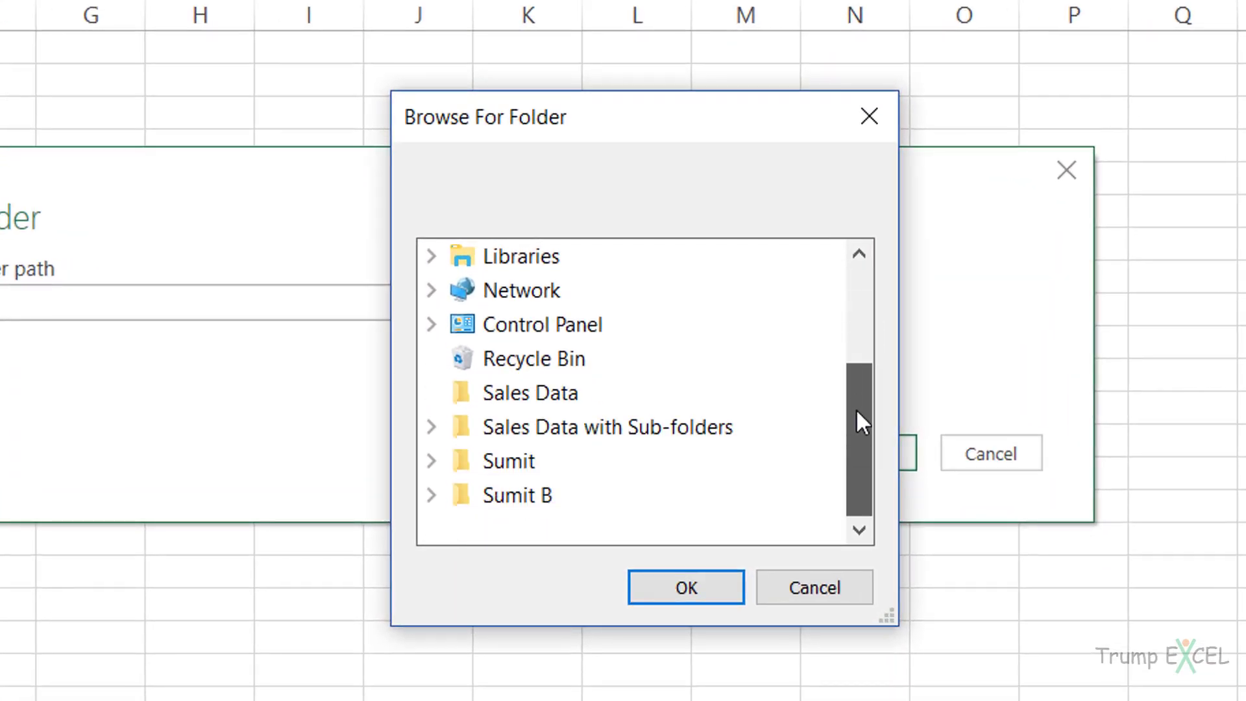
pyautogui.click(526, 399)
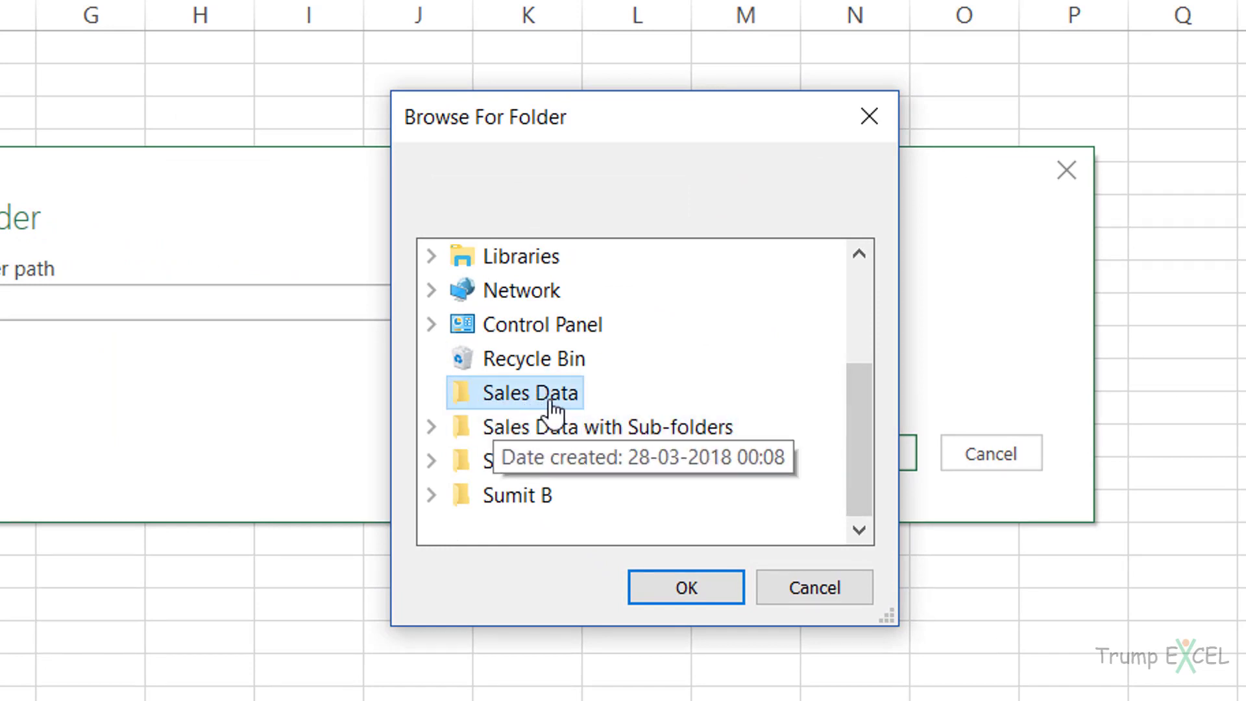
pyautogui.click(670, 589)
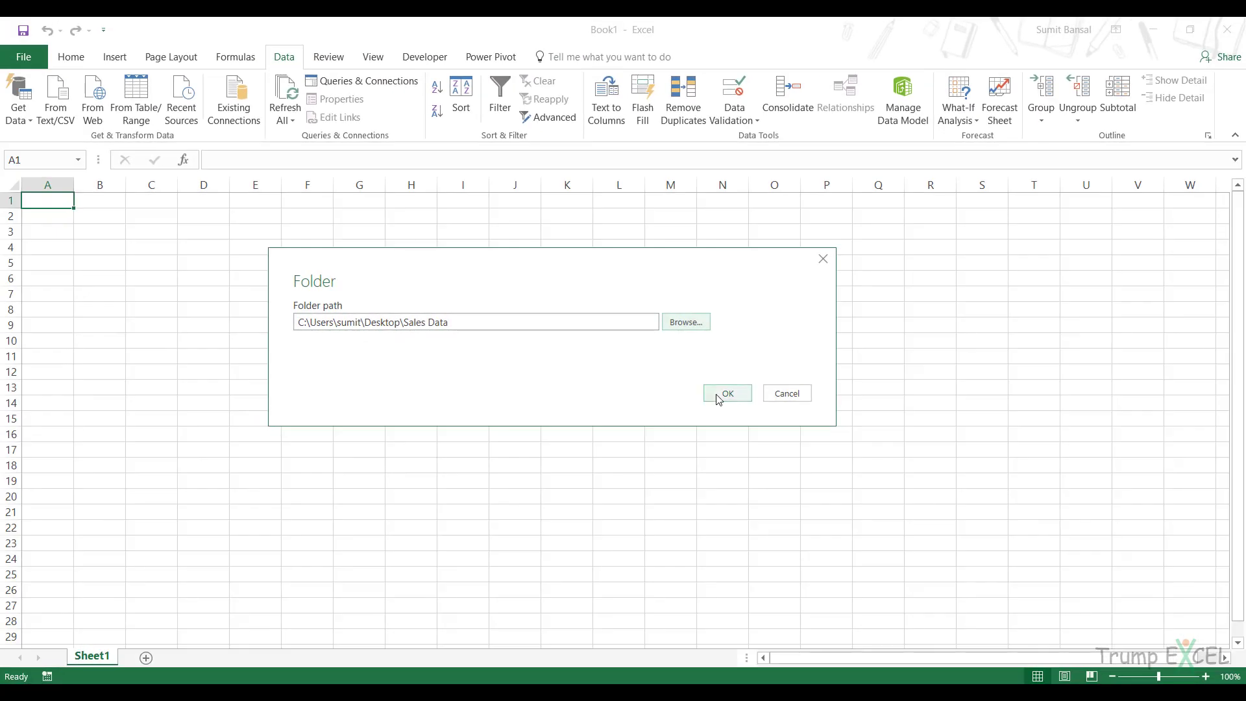
pyautogui.click(720, 393)
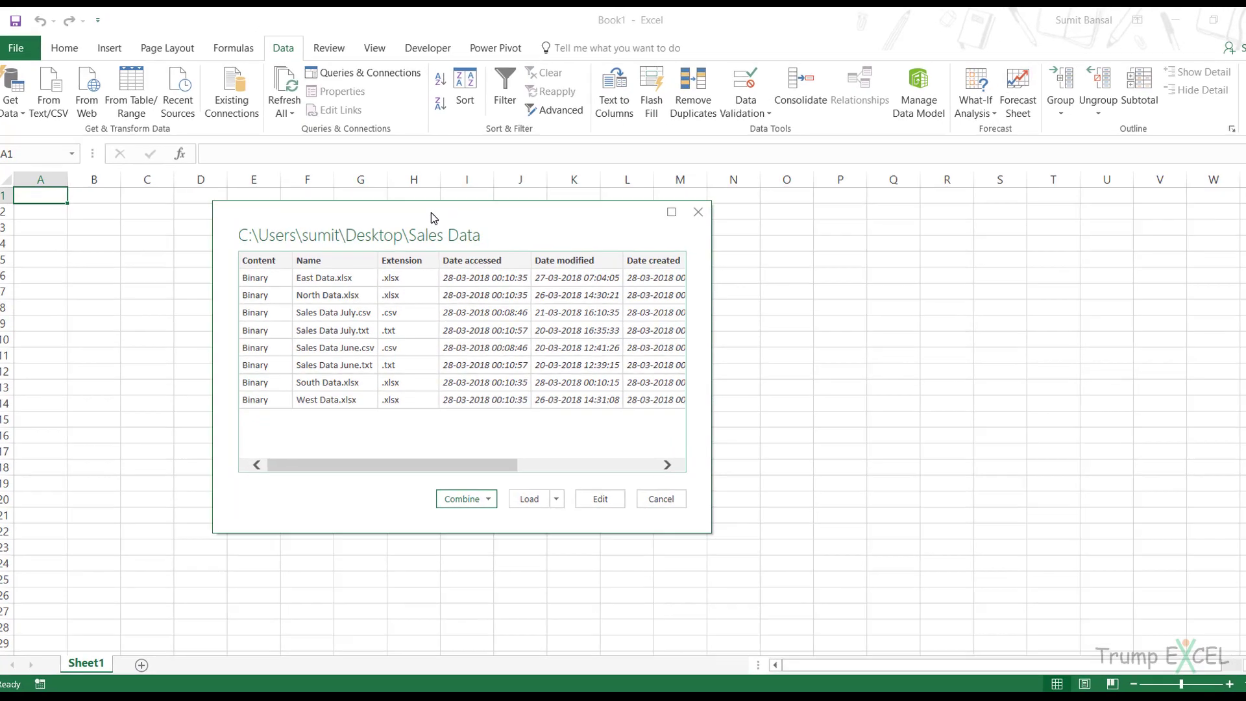
# Scroll through the preview of the eight Sales Data files, with their extensions and dates.
pyautogui.moveTo(382, 468); pyautogui.dragTo(418, 475)
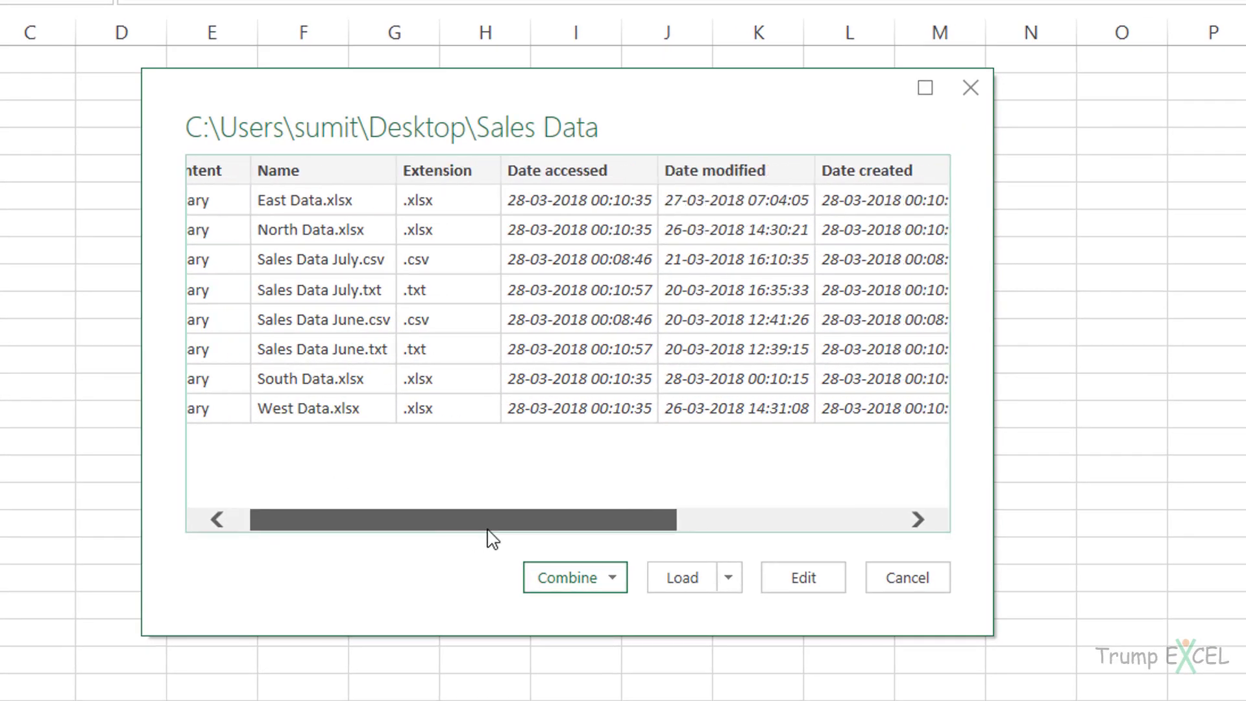
pyautogui.moveTo(491, 537); pyautogui.dragTo(403, 528)
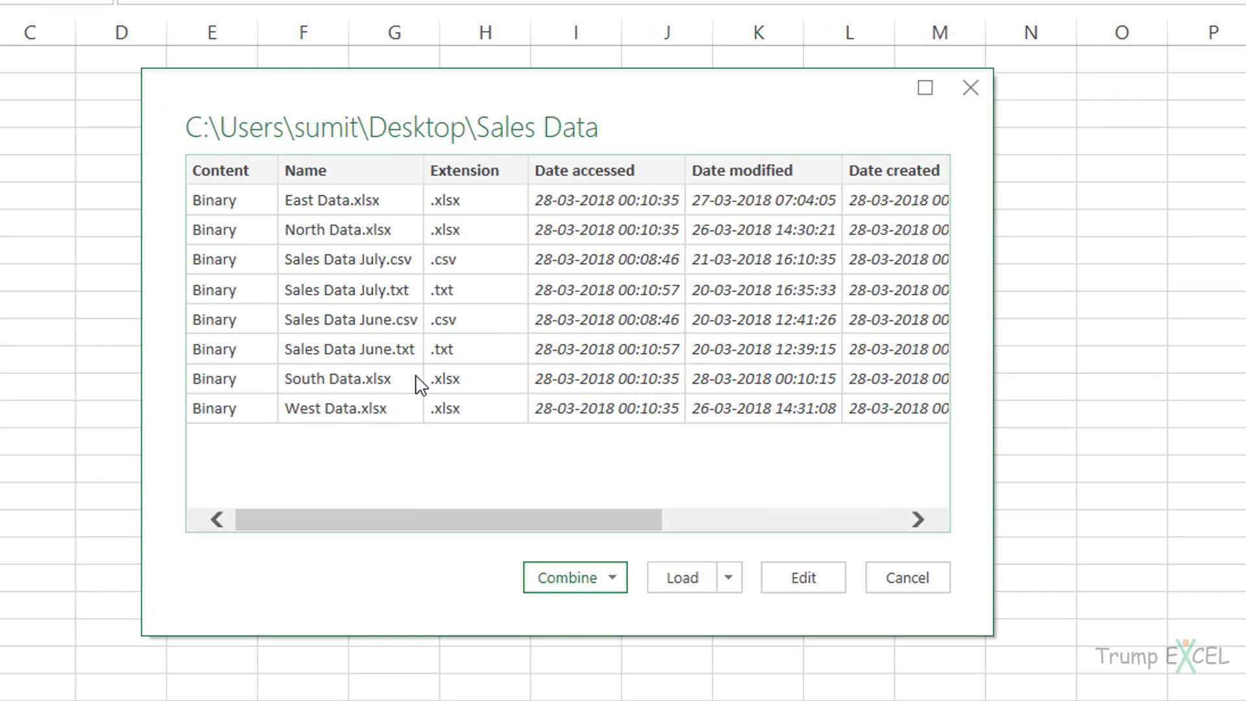
pyautogui.moveTo(428, 528); pyautogui.dragTo(383, 536)
pyautogui.moveTo(542, 525); pyautogui.dragTo(506, 515)
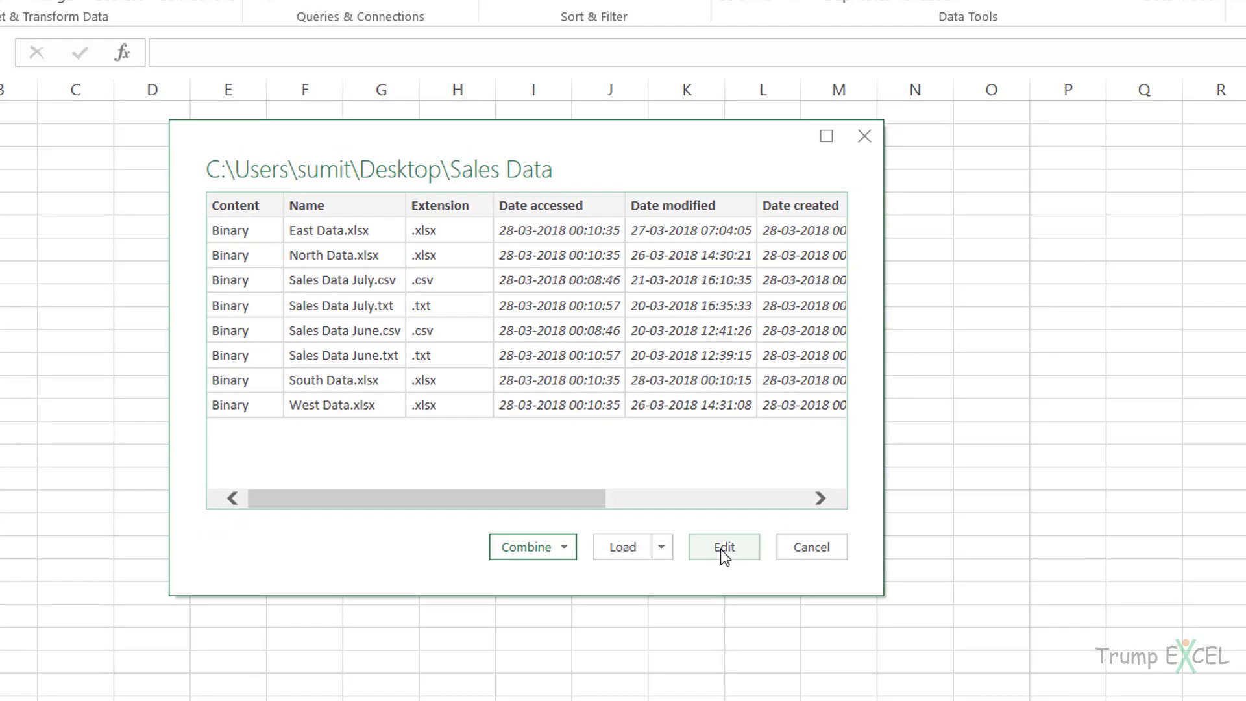
# Open the Sales Data file list in the Query Editor and select the Name column.
pyautogui.click(803, 578)
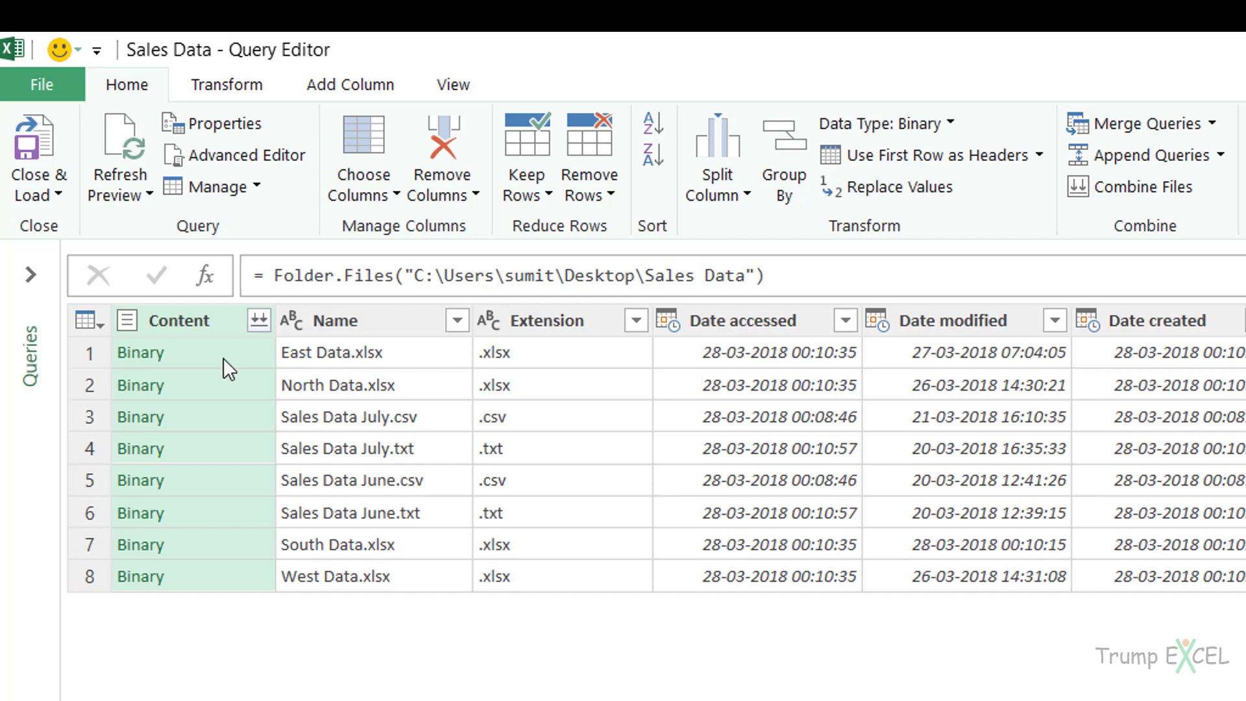
pyautogui.click(184, 354)
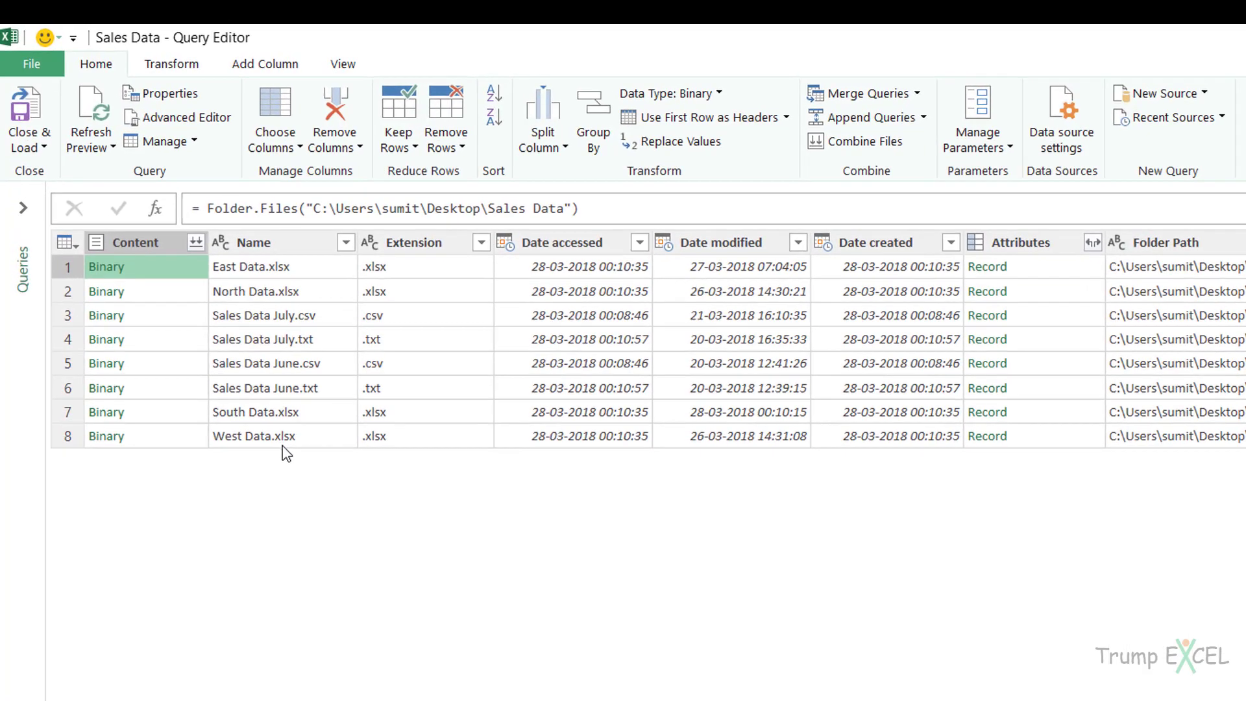
pyautogui.click(275, 241)
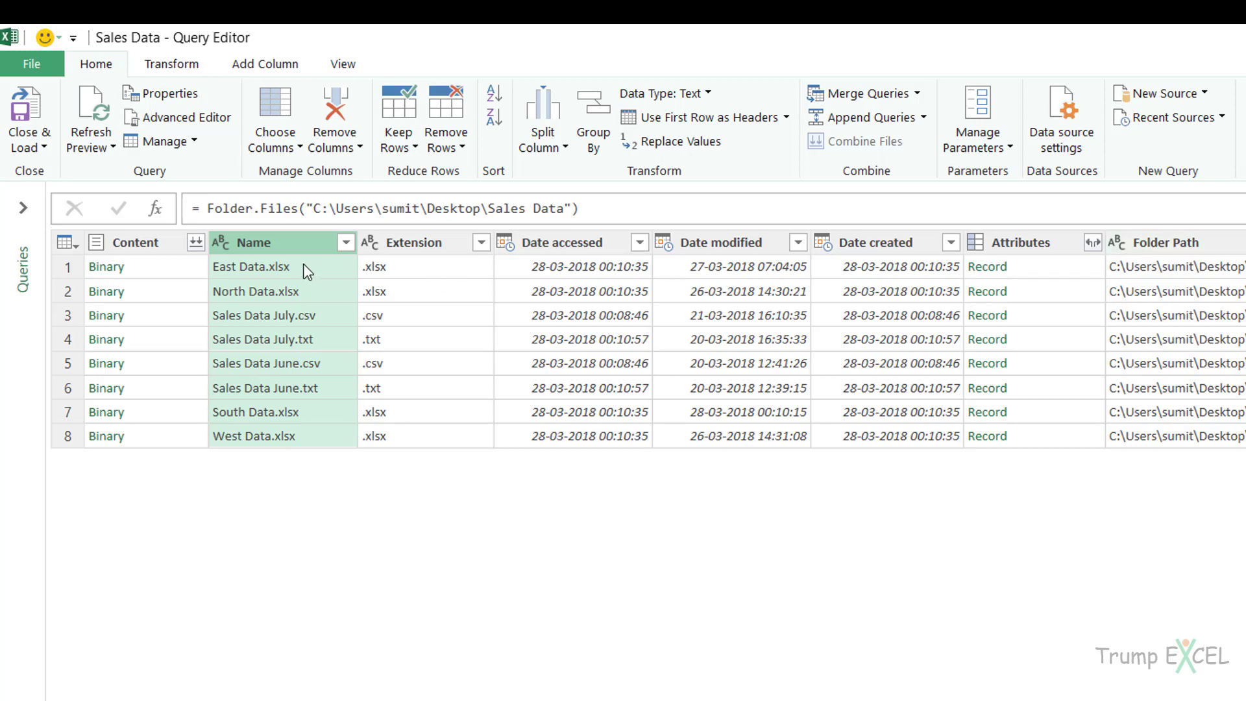
# Keep only the Name column, rename it 'File Name', and load it as a table on Sheet2.
pyautogui.rightClick(269, 245)
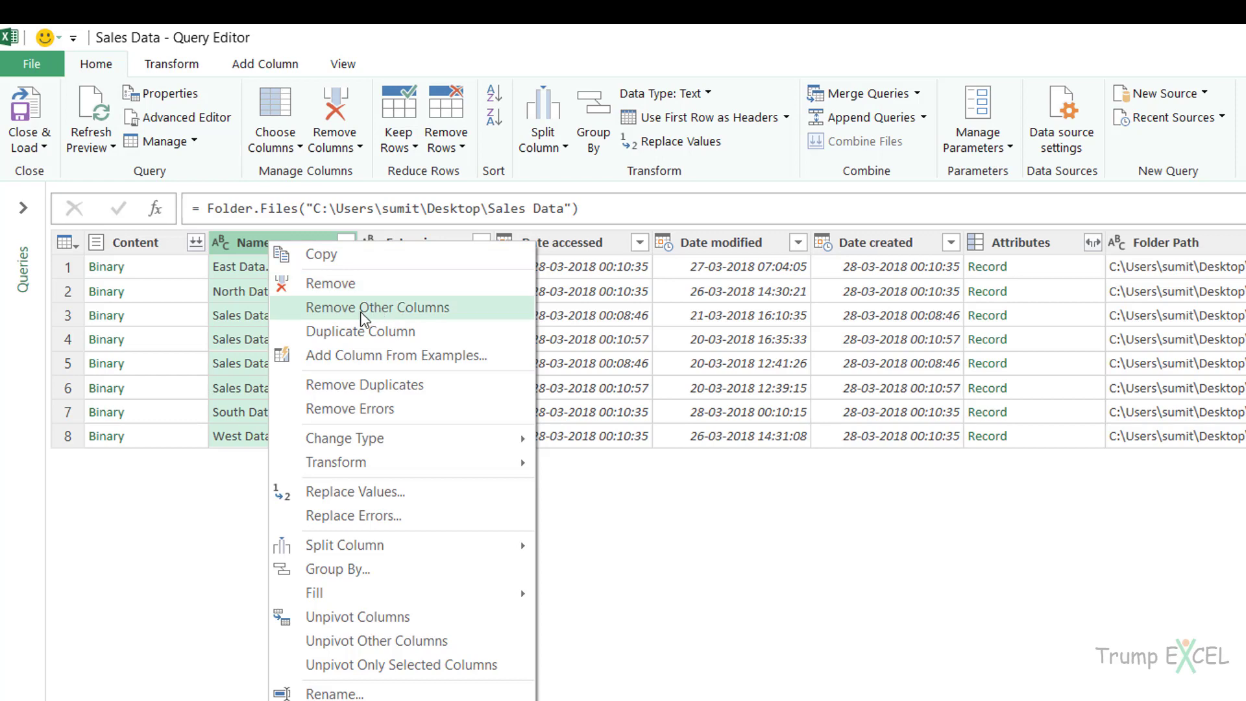
pyautogui.click(397, 318)
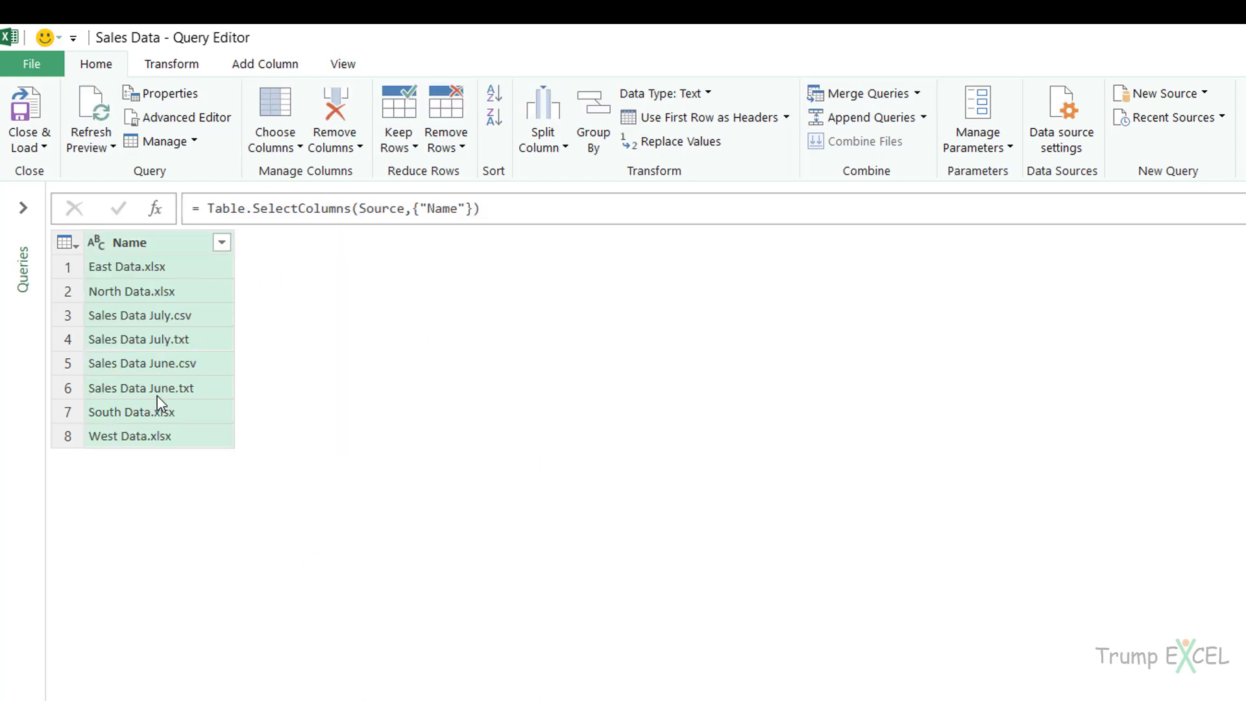
pyautogui.doubleClick(135, 243)
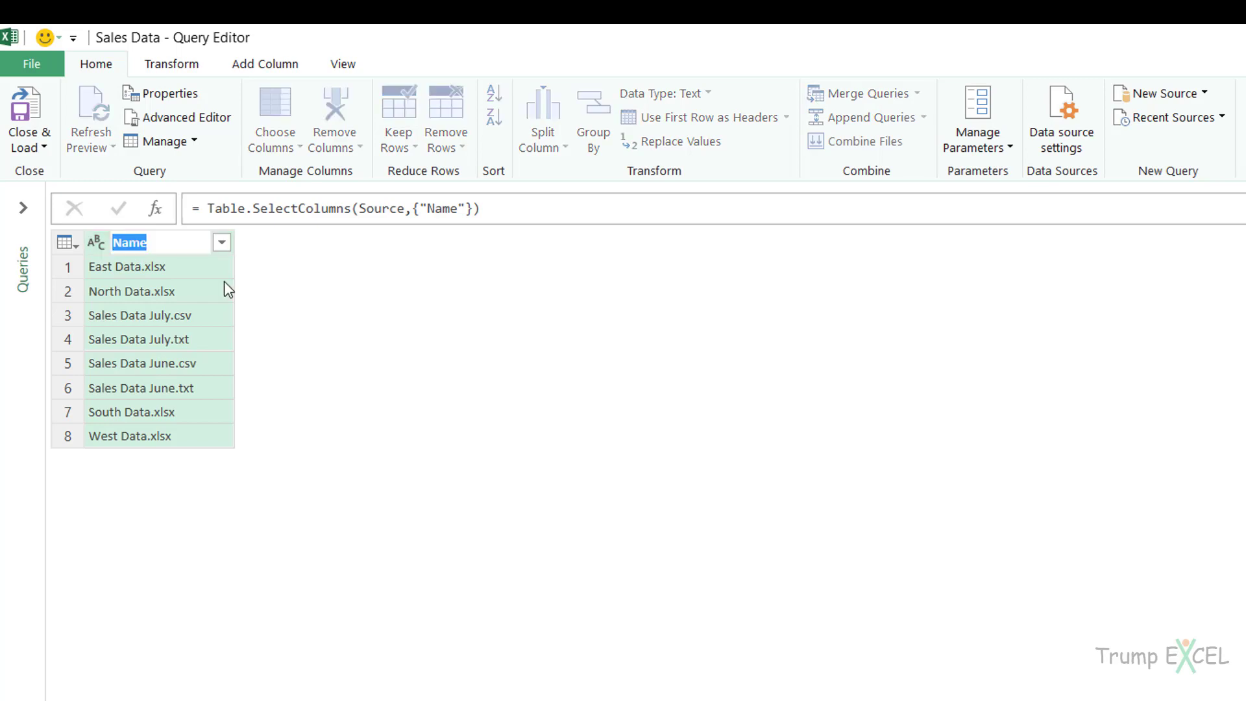
pyautogui.write('File Name')
pyautogui.press('Return')
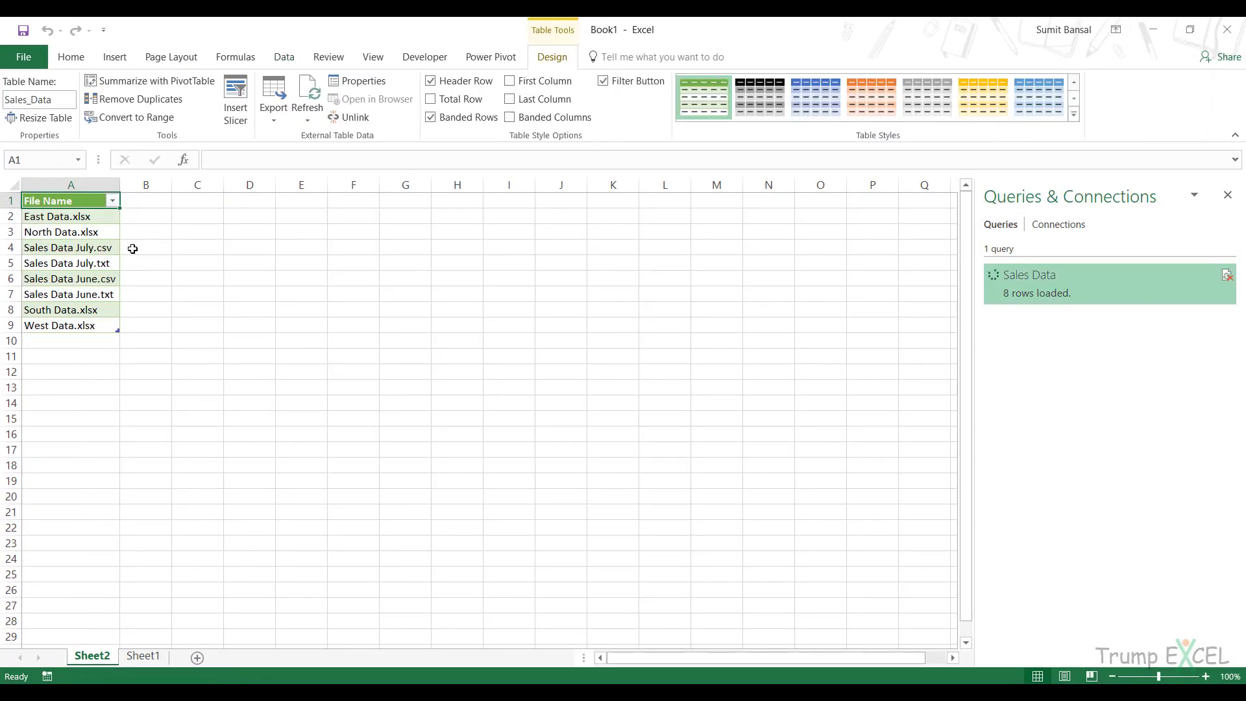
pyautogui.moveTo(88, 217); pyautogui.dragTo(98, 325)
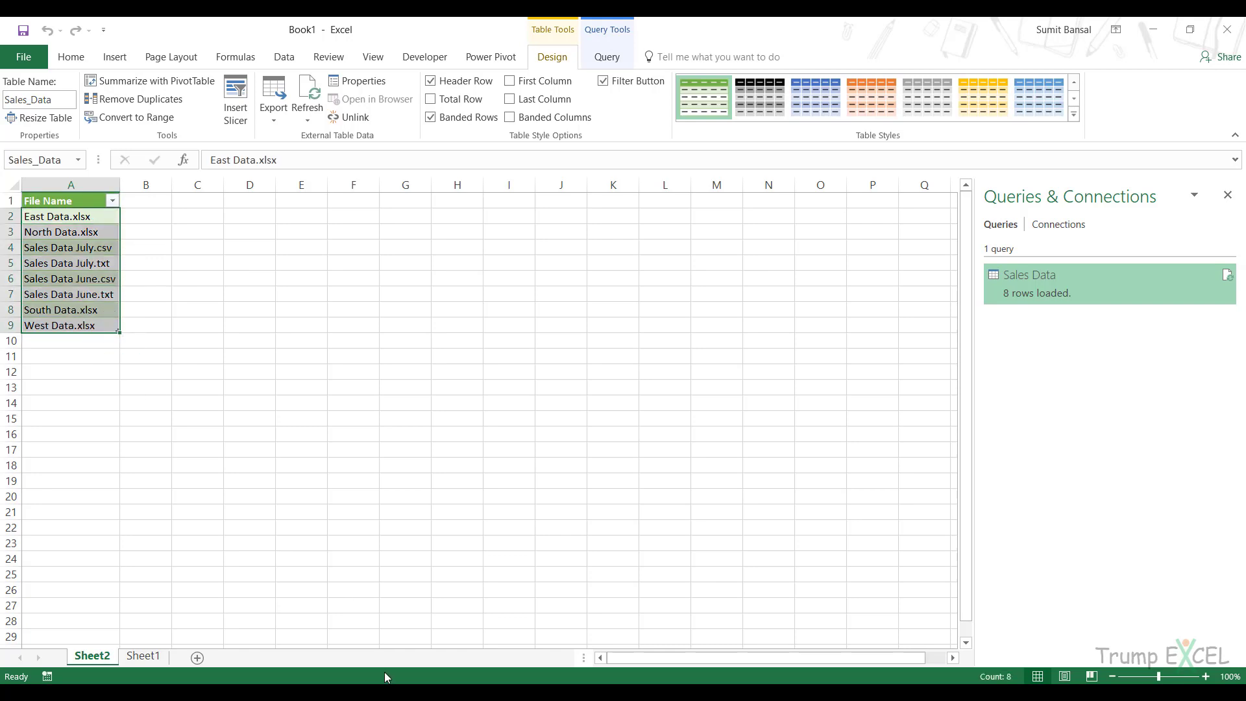
pyautogui.hotkey('alt', 'Tab')
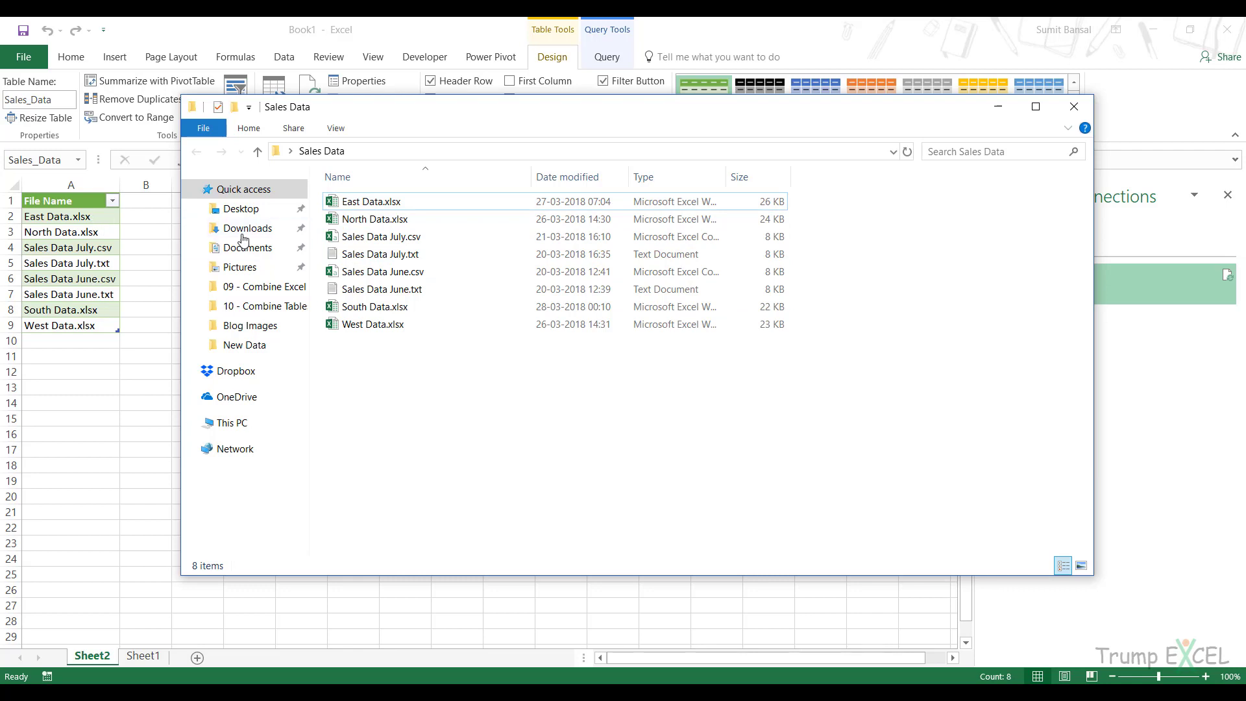
# Duplicate East Data.xlsx as 'East Data - New.xlsx' in the Sales Data folder, then close Explorer.
pyautogui.click(356, 205)
pyautogui.click(367, 202)
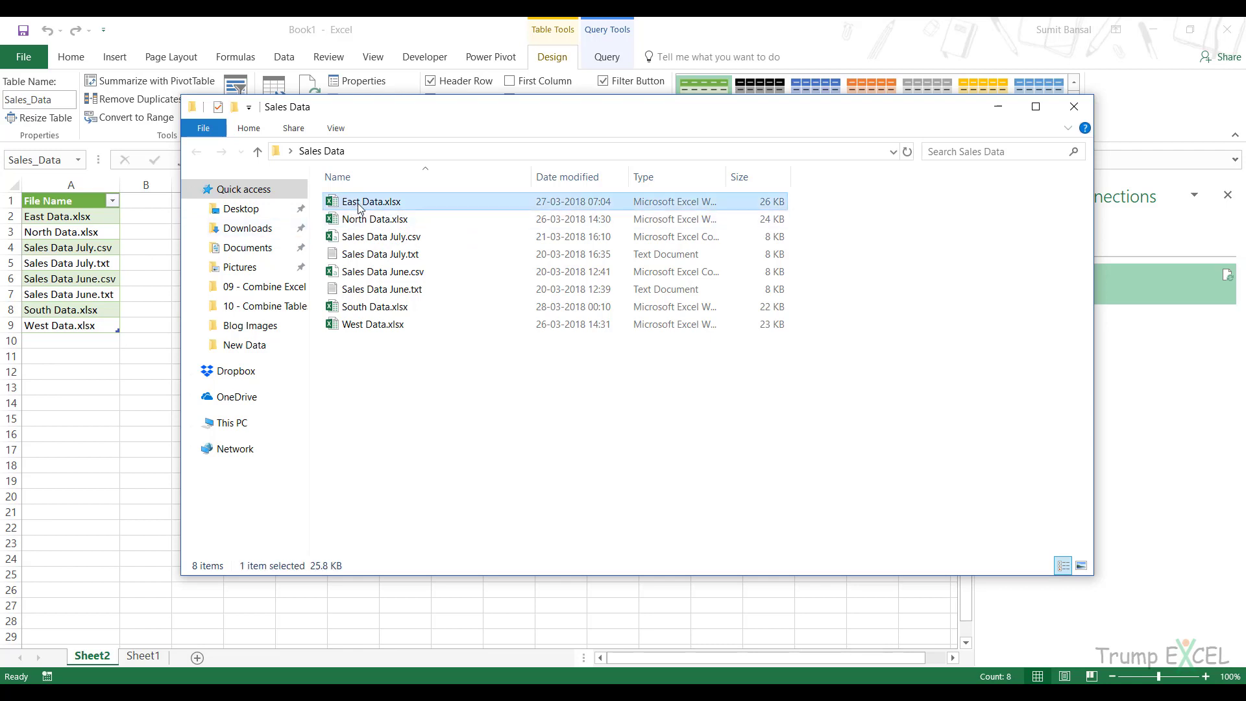
pyautogui.hotkey('ctrl', 'c')
pyautogui.hotkey('ctrl', 'v')
pyautogui.press('F2')
pyautogui.press('Right')
pyautogui.hotkey('shift', 'Left')
pyautogui.hotkey('shift', 'Left')
pyautogui.hotkey('shift', 'Left')
pyautogui.write('New')
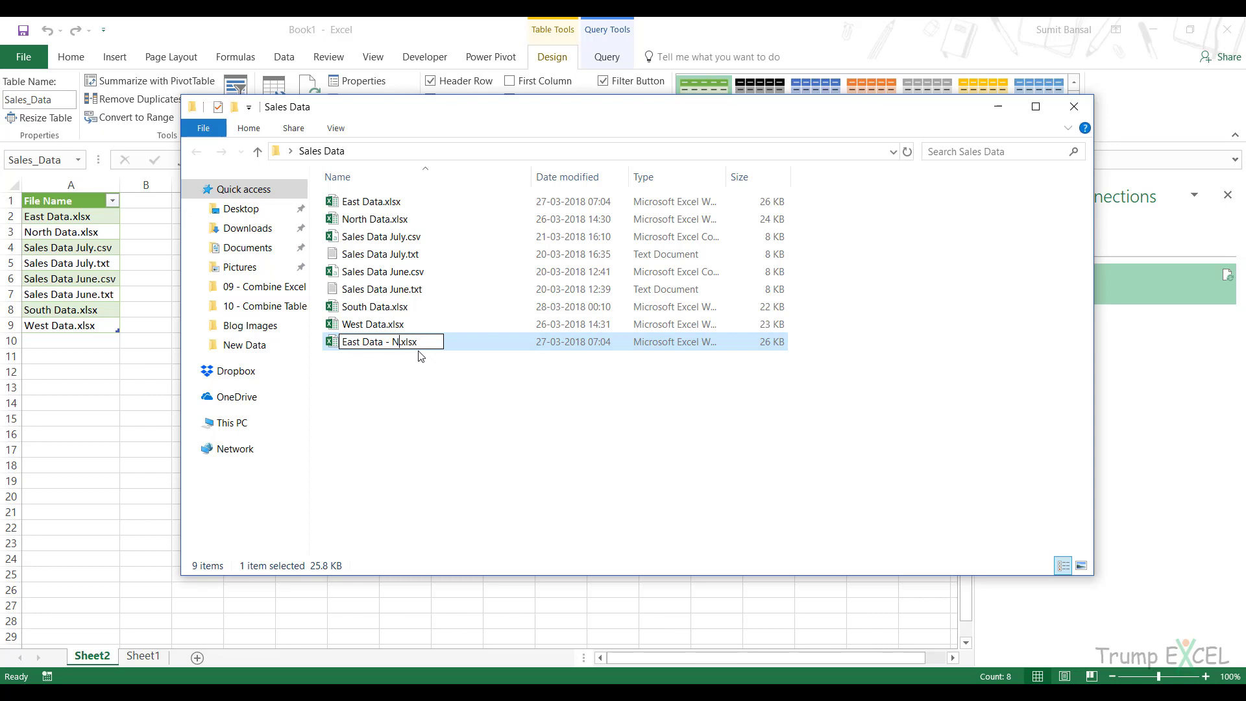
pyautogui.press('Return')
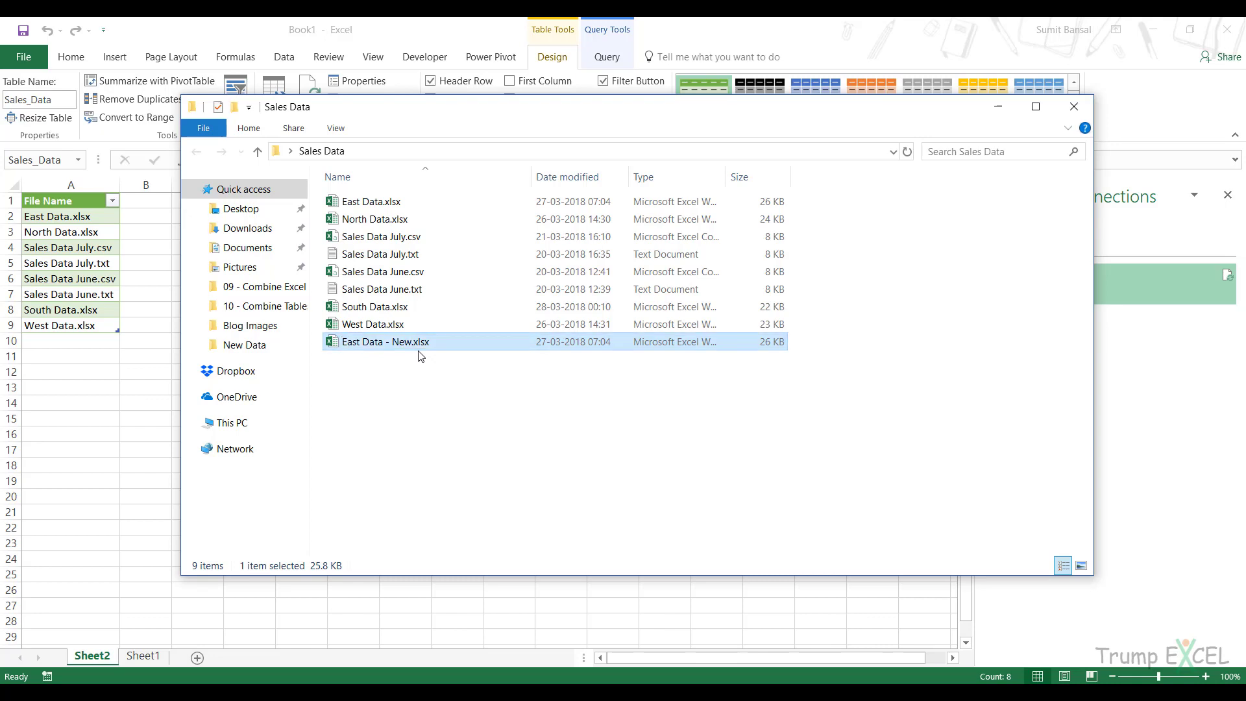
pyautogui.click(1073, 106)
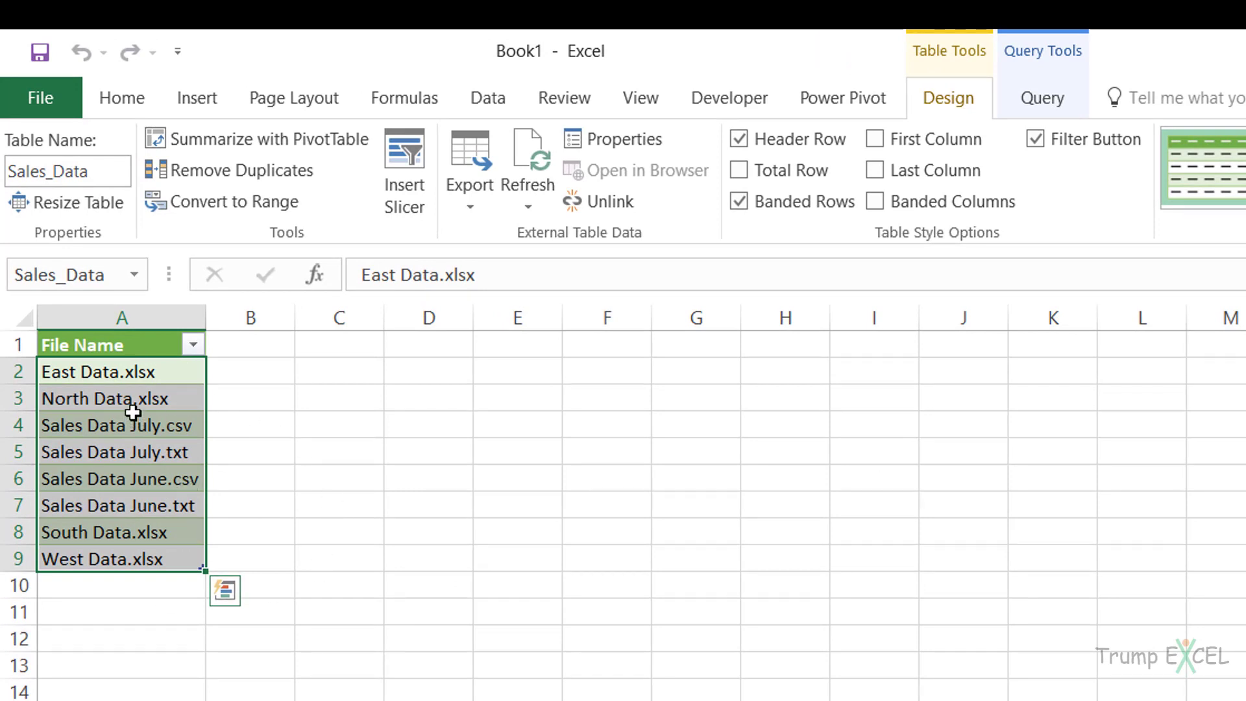
# Refresh the File Name table to nine files, then close Excel without saving.
pyautogui.rightClick(95, 397)
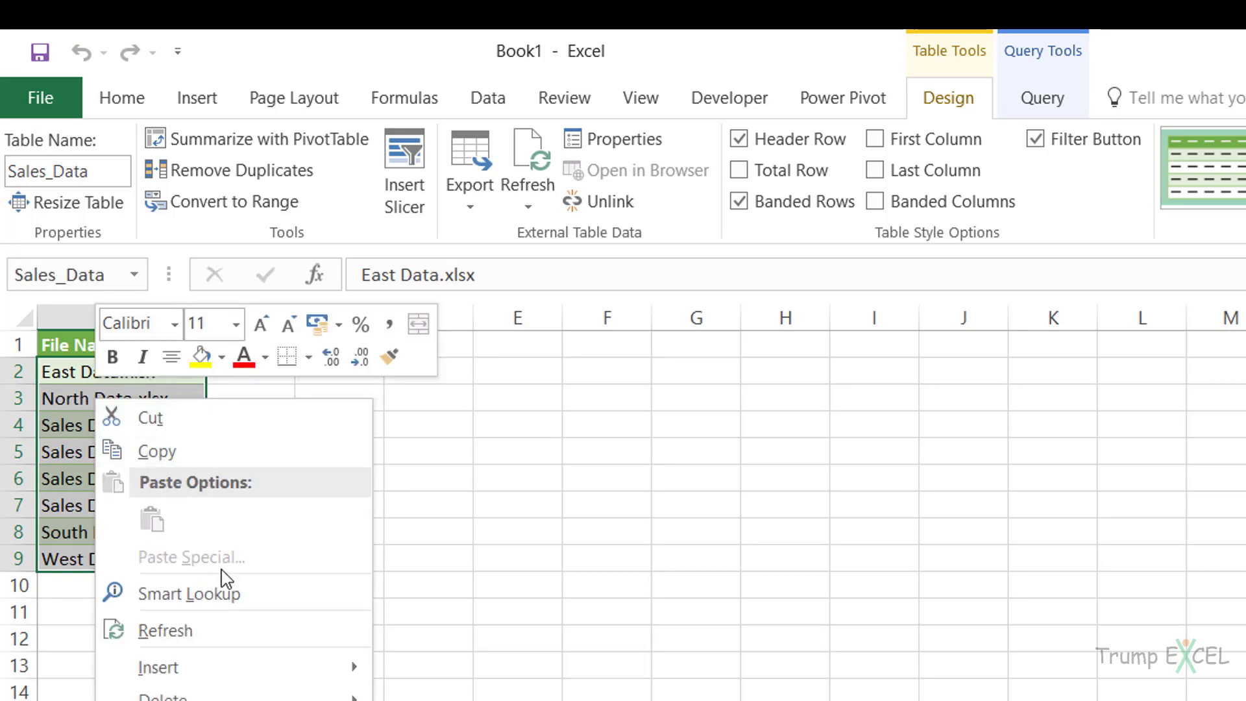
pyautogui.click(218, 639)
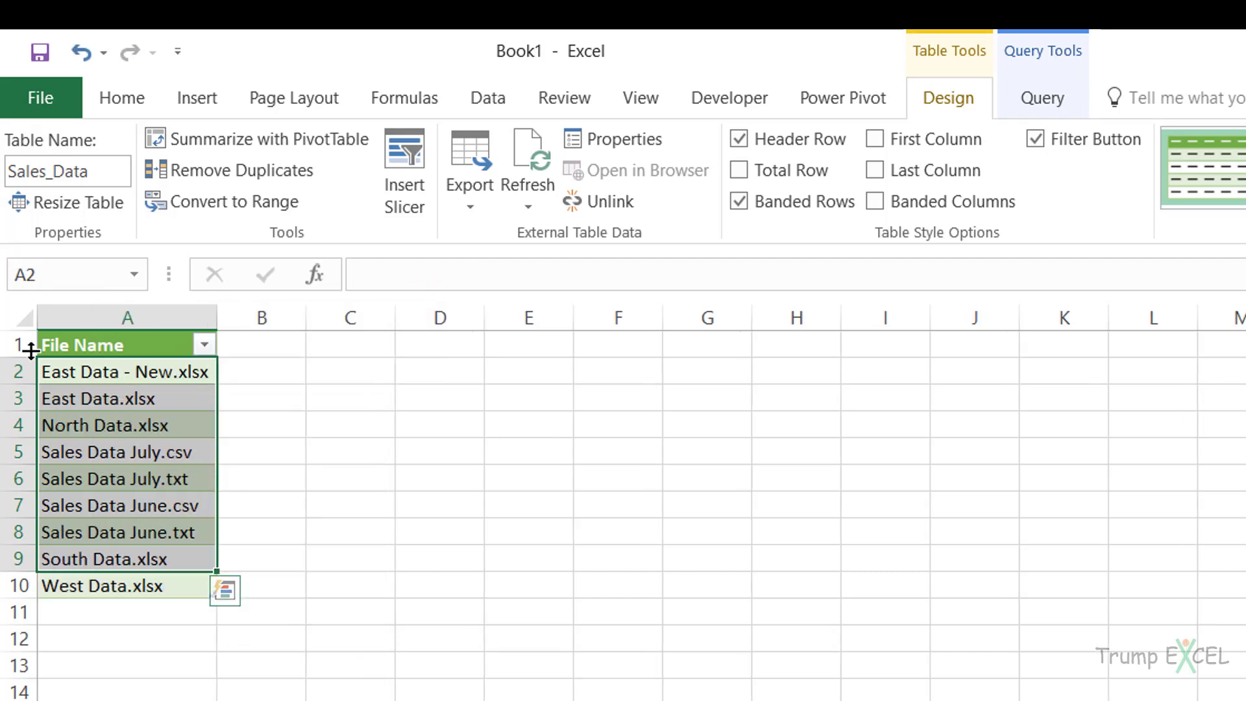
pyautogui.click(107, 371)
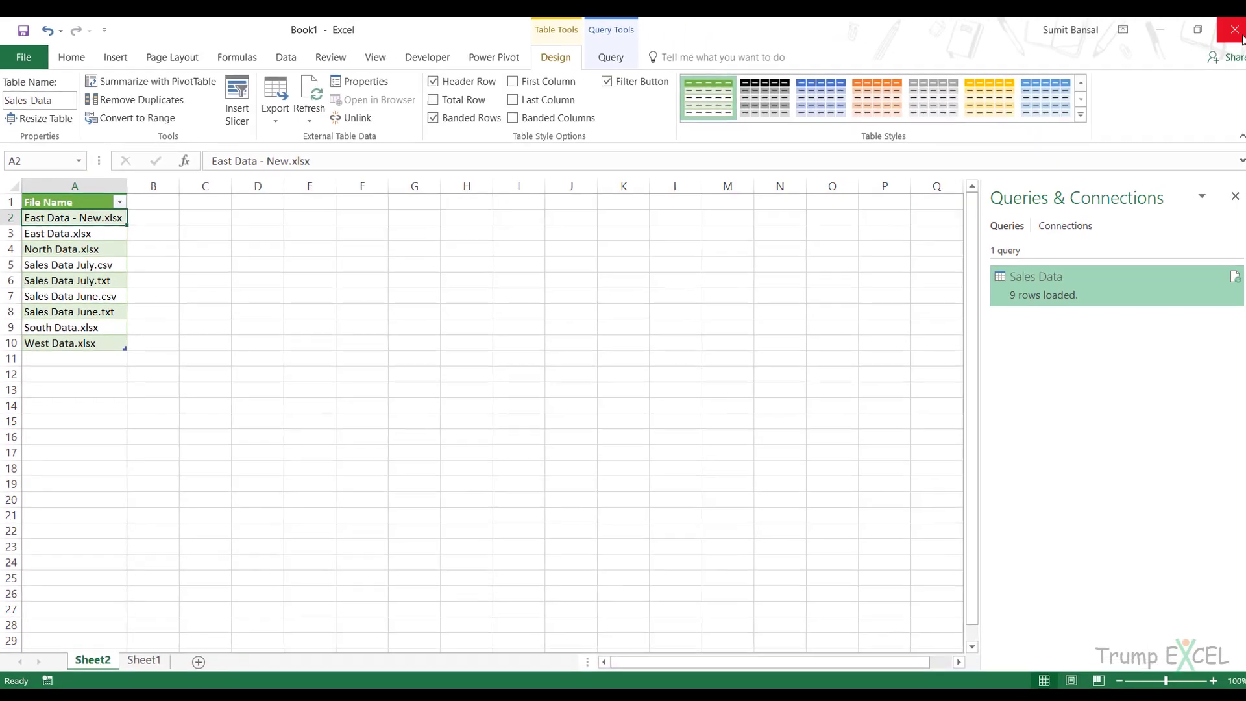
pyautogui.hotkey('alt', 'F4')
pyautogui.click(622, 376)
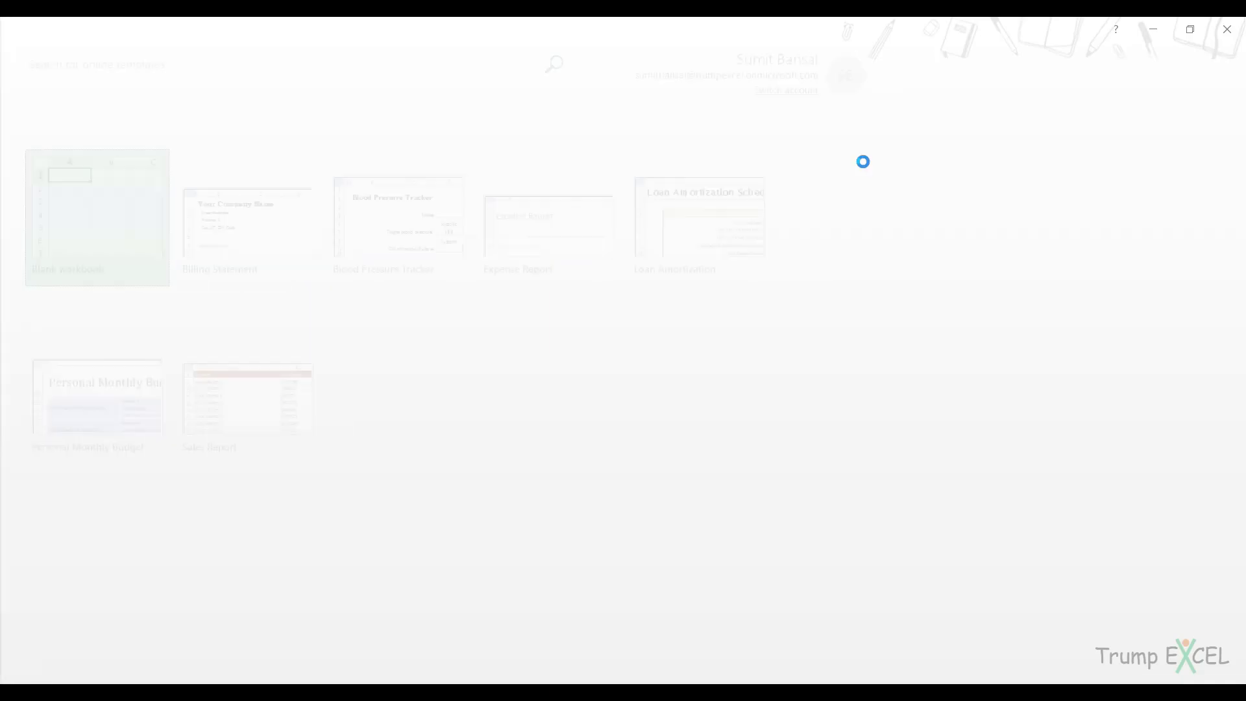
# Inspect the East and North sub-folders inside 'Sales Data with Sub-folders'.
pyautogui.press('Escape')
pyautogui.click(1152, 30)
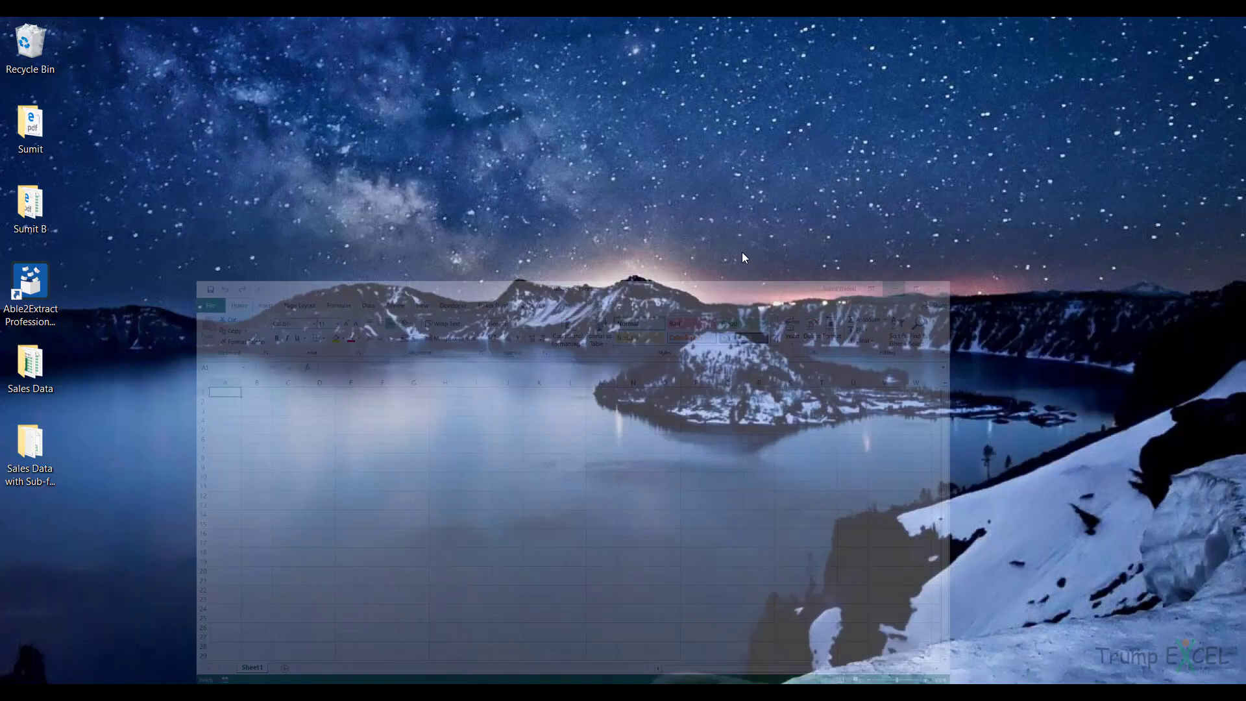
pyautogui.doubleClick(36, 464)
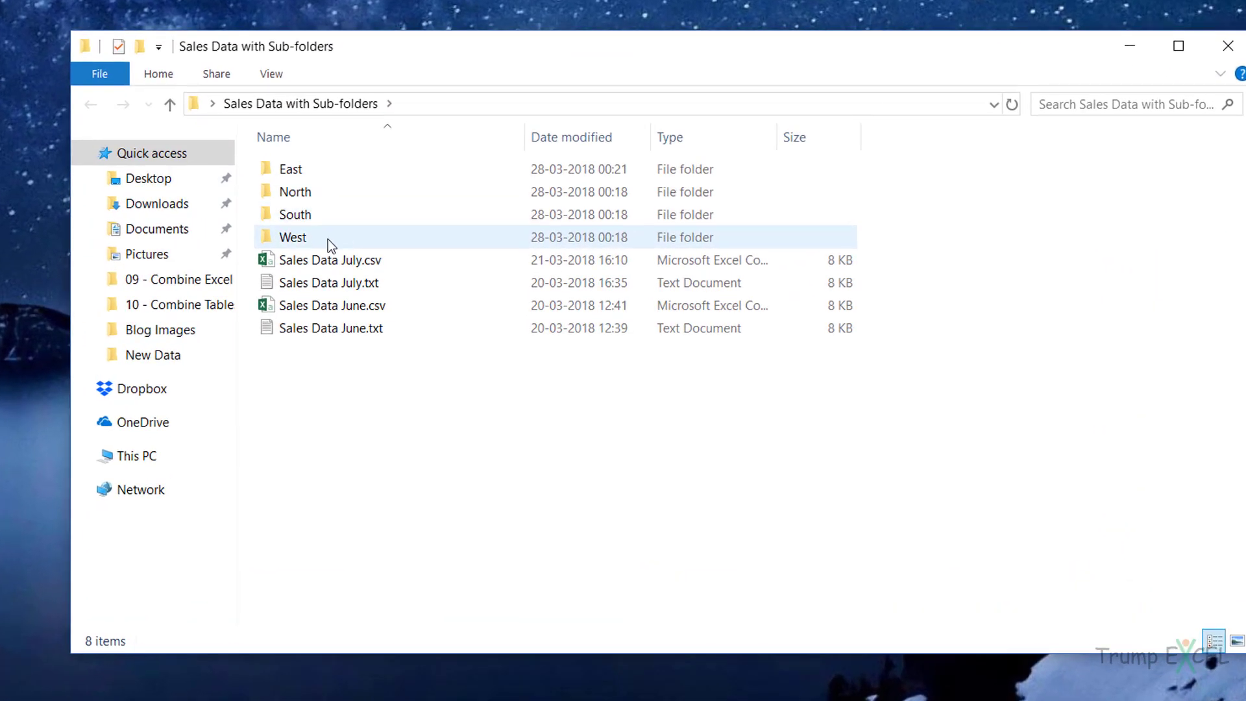
pyautogui.doubleClick(313, 173)
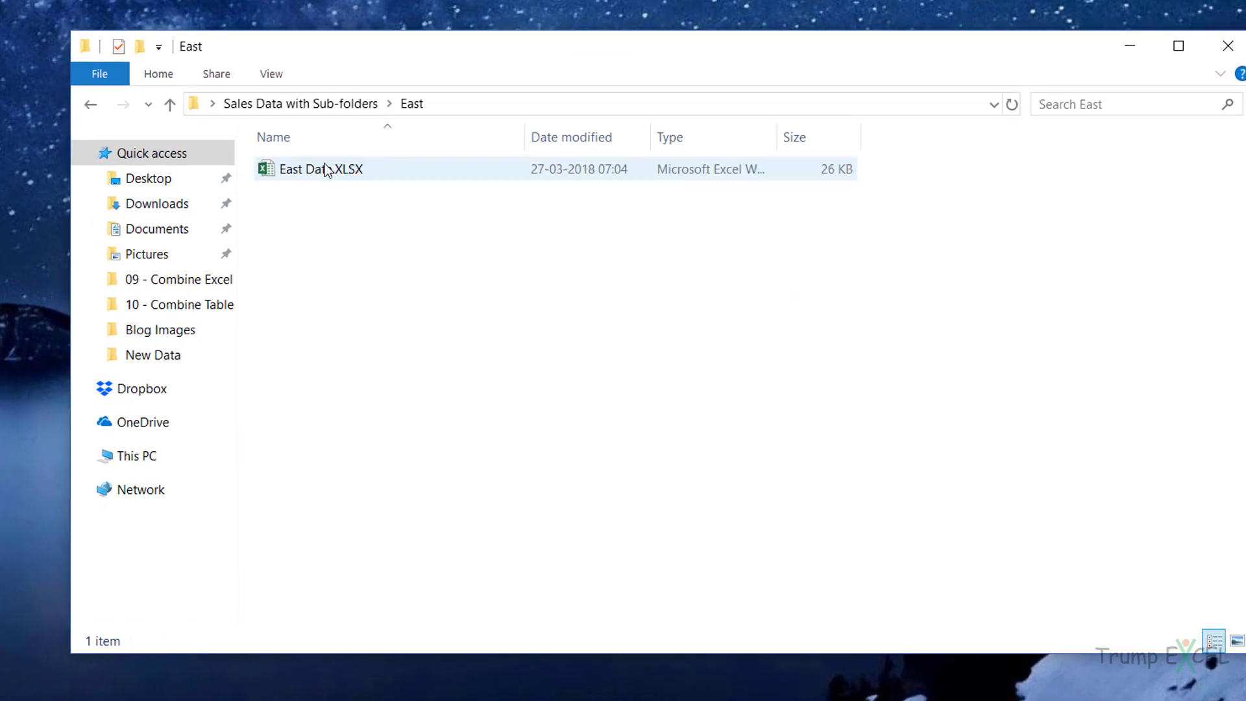
pyautogui.click(98, 106)
pyautogui.doubleClick(299, 195)
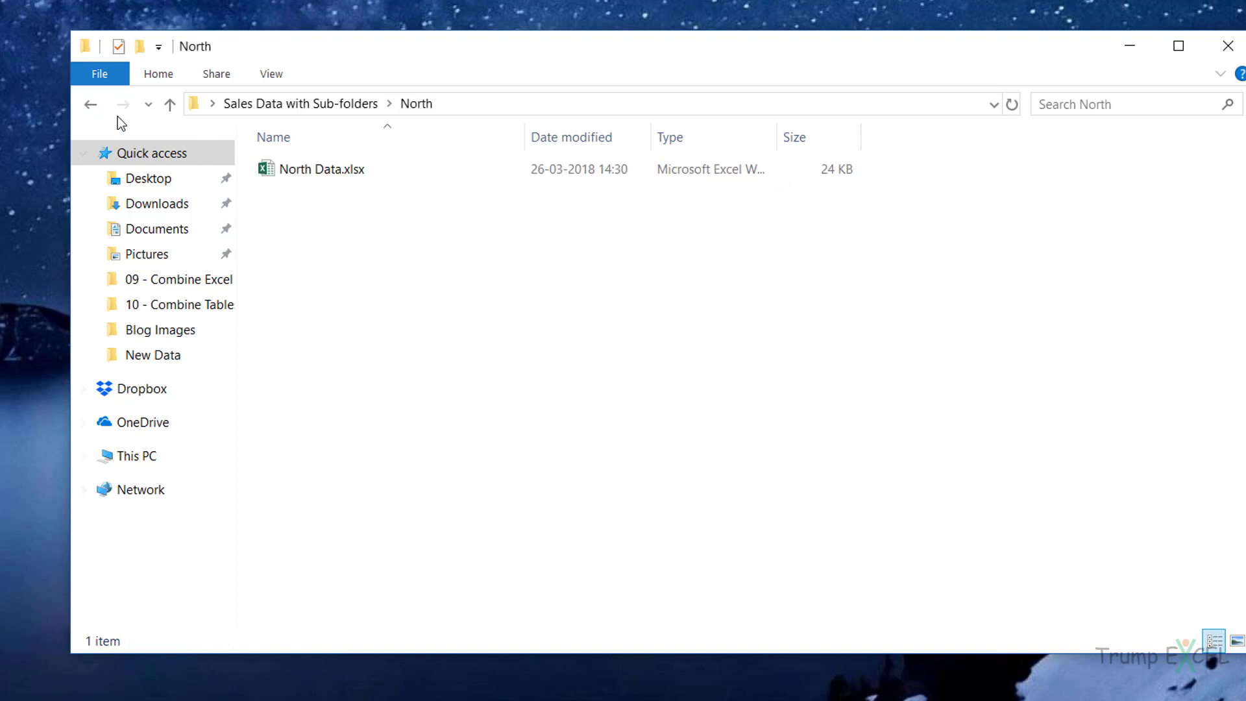
pyautogui.click(91, 105)
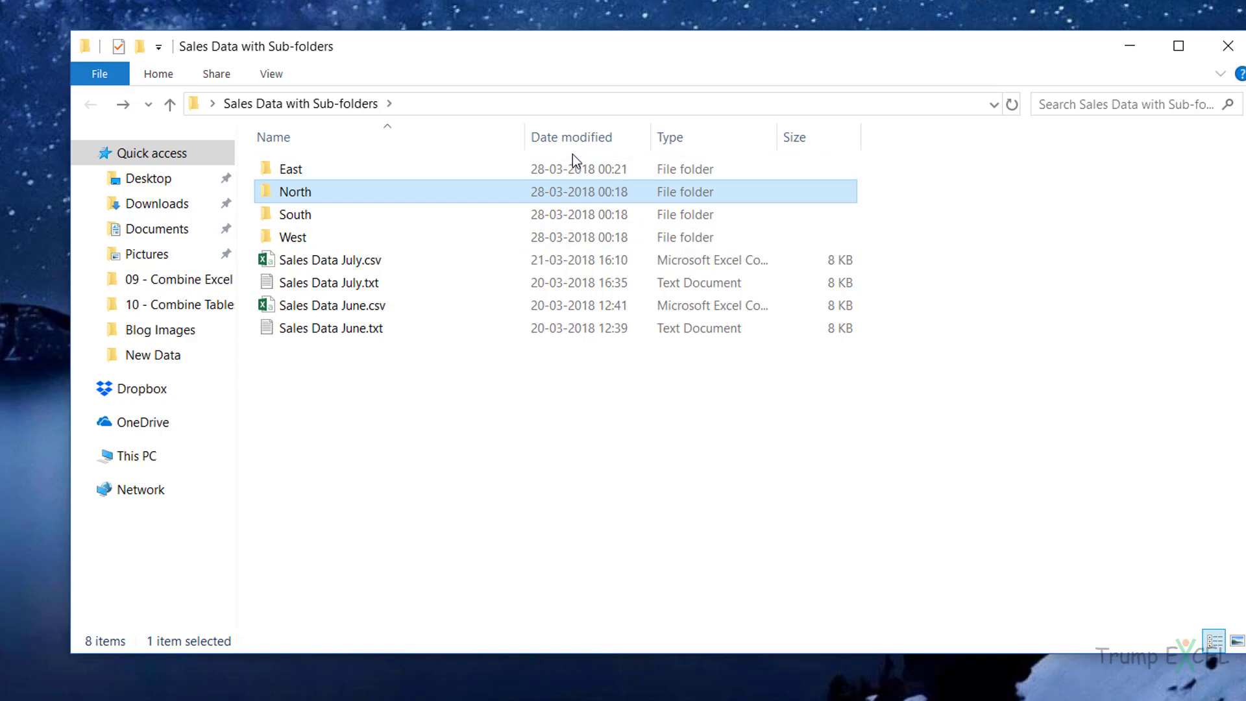
pyautogui.click(1142, 56)
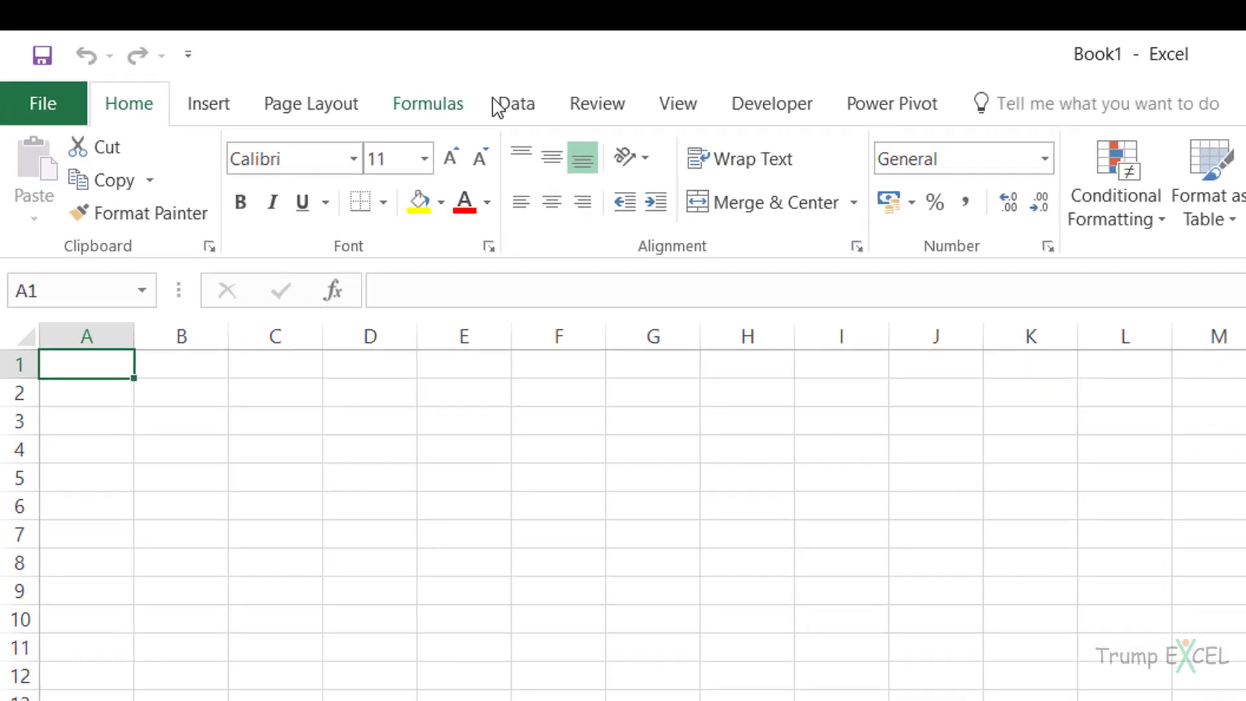
# Start a Data > Get Data > From File > From Folder import in the blank workbook.
pyautogui.click(254, 29)
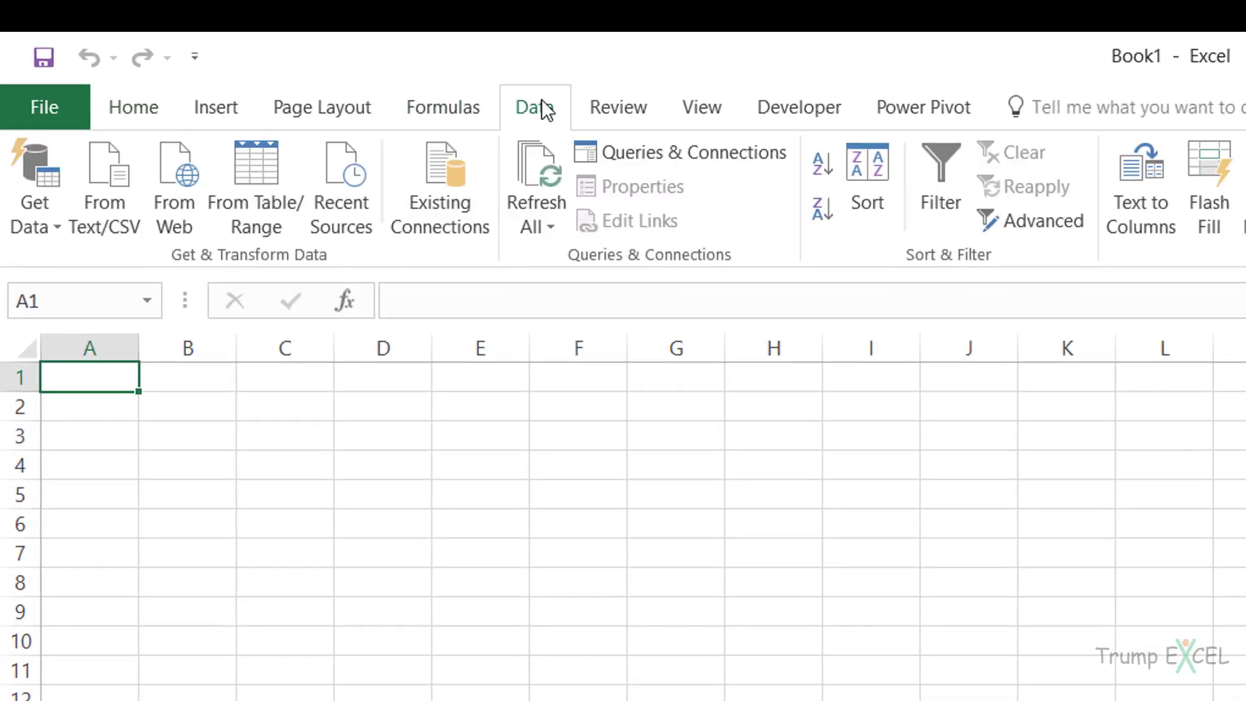
pyautogui.click(52, 231)
pyautogui.moveTo(92, 278)
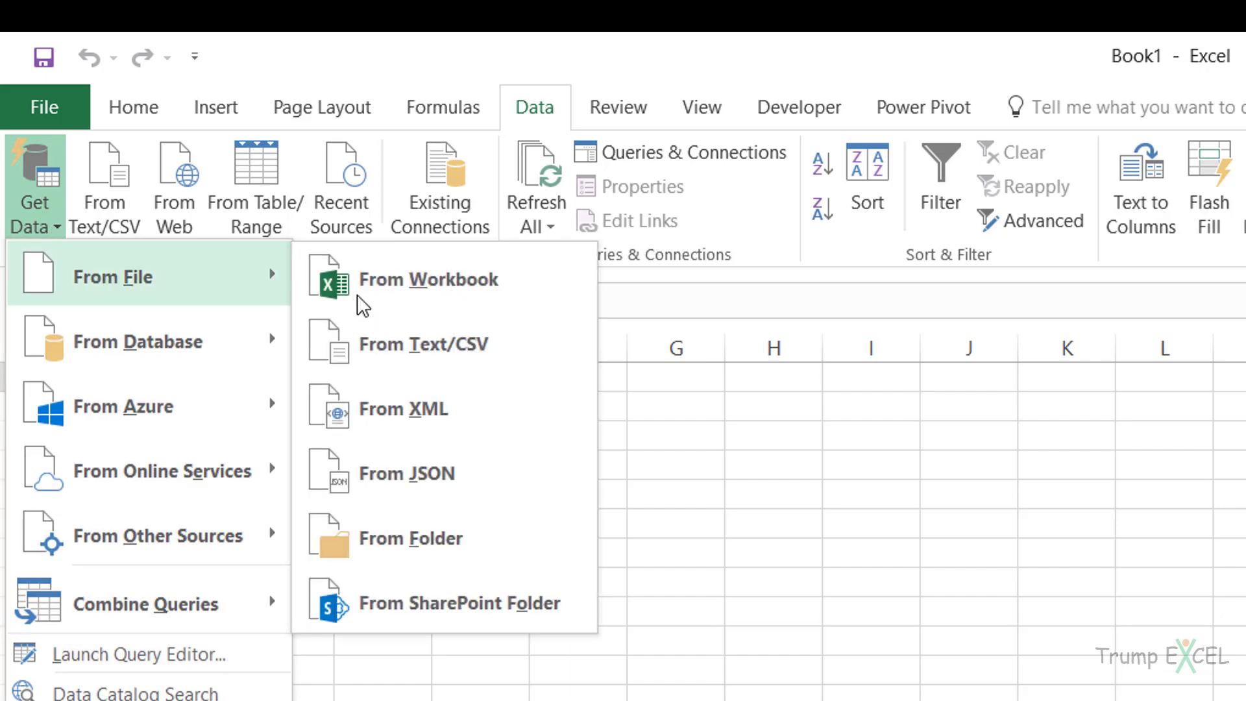
pyautogui.click(485, 491)
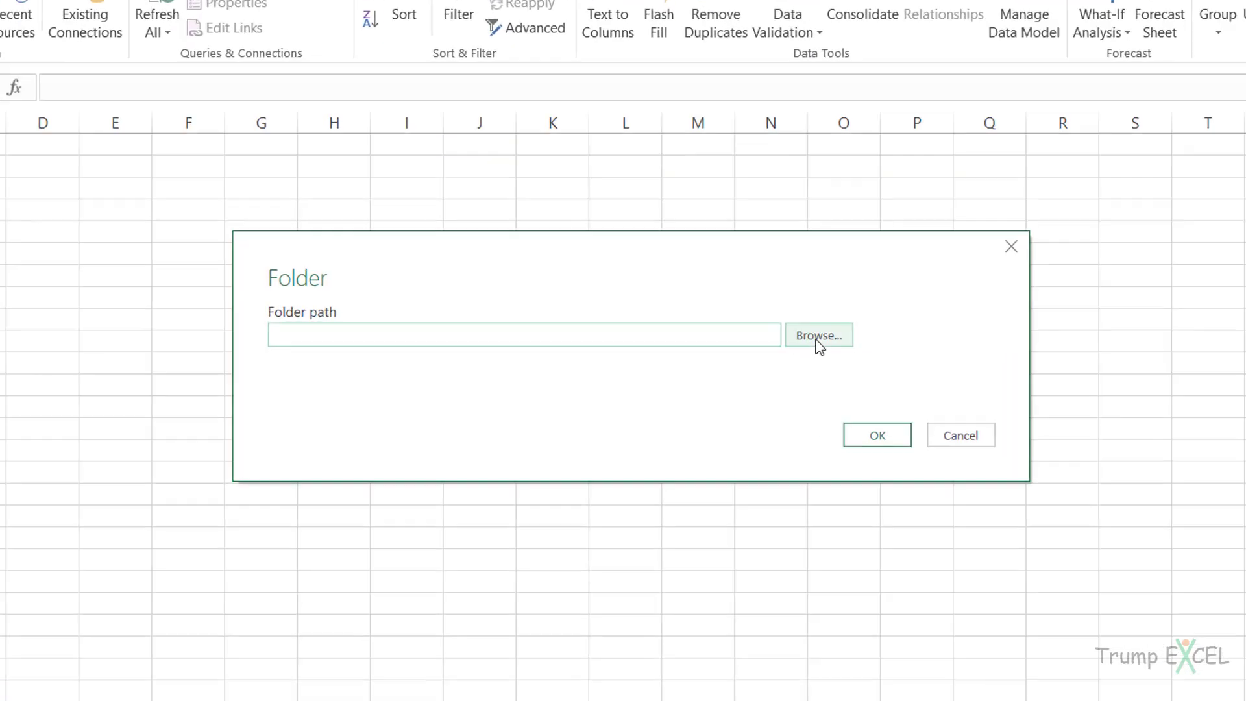
# Import the 'Sales Data with Sub-folders' folder and open its eight-file list in the Query Editor.
pyautogui.click(757, 336)
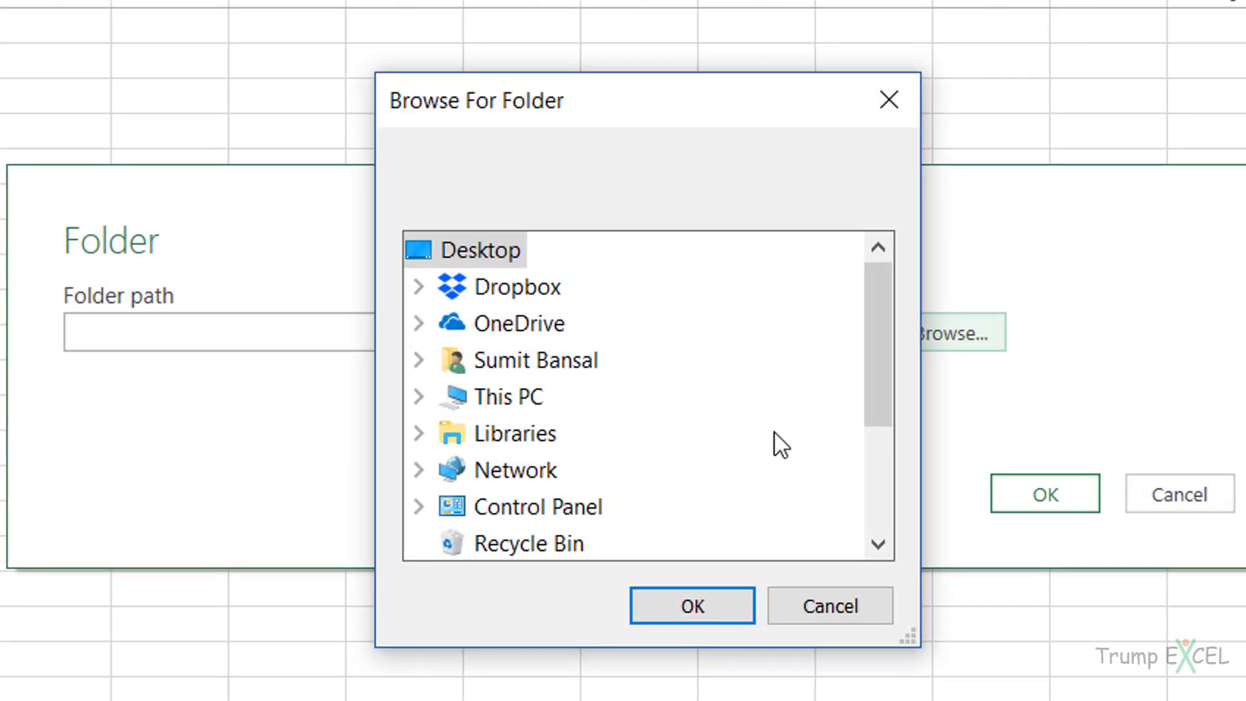
pyautogui.moveTo(893, 367); pyautogui.dragTo(893, 464)
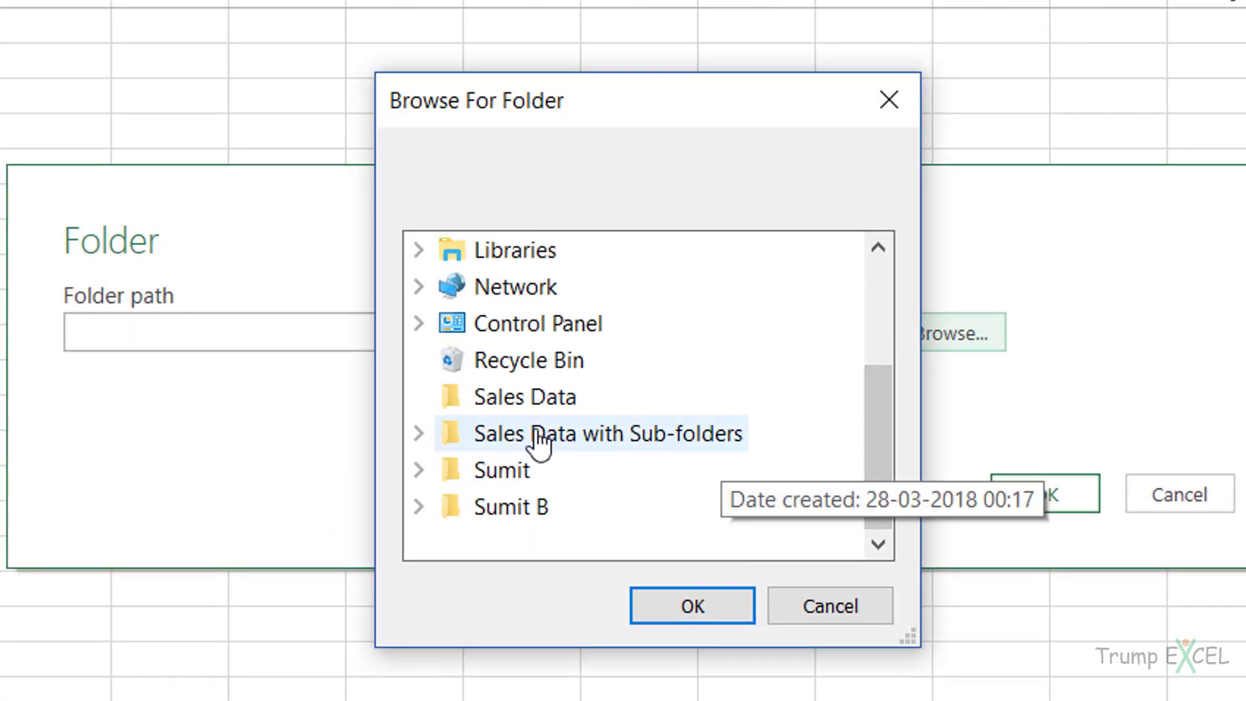
pyautogui.doubleClick(453, 433)
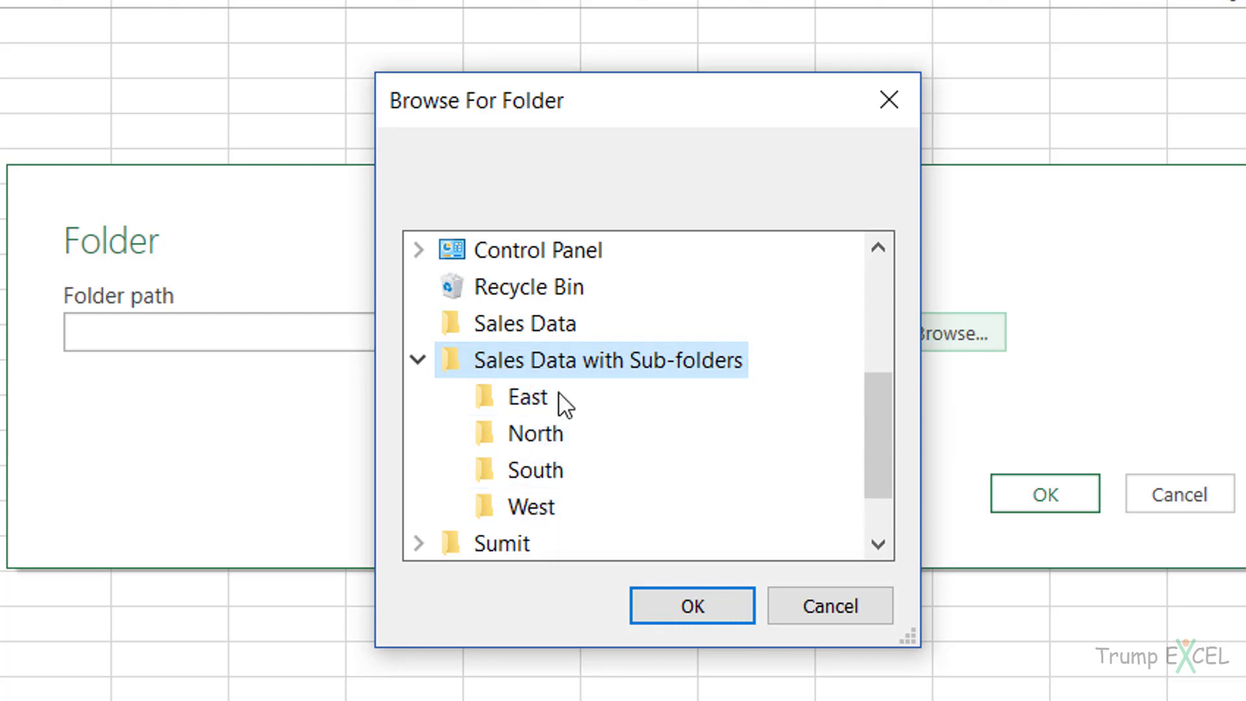
pyautogui.click(668, 604)
pyautogui.click(1041, 497)
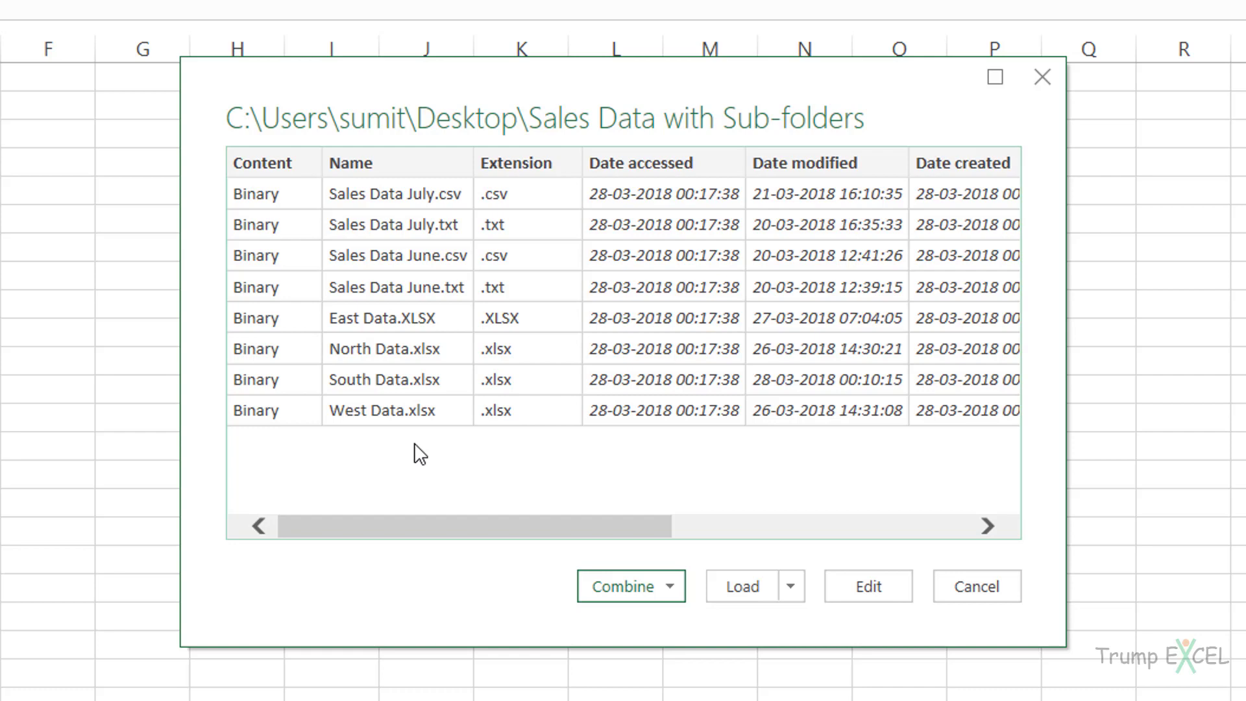
pyautogui.click(856, 584)
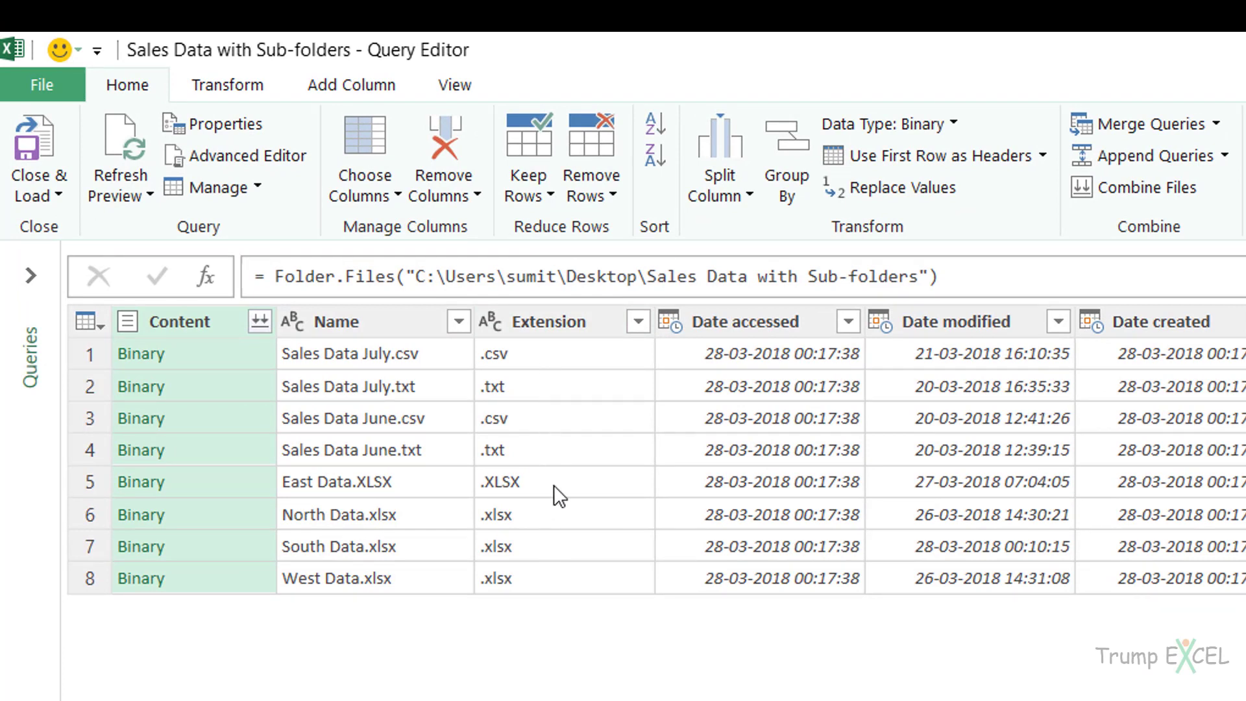
# Point out the uppercase .XLSX extension in row 5, then switch to the sub-folders window.
pyautogui.click(502, 492)
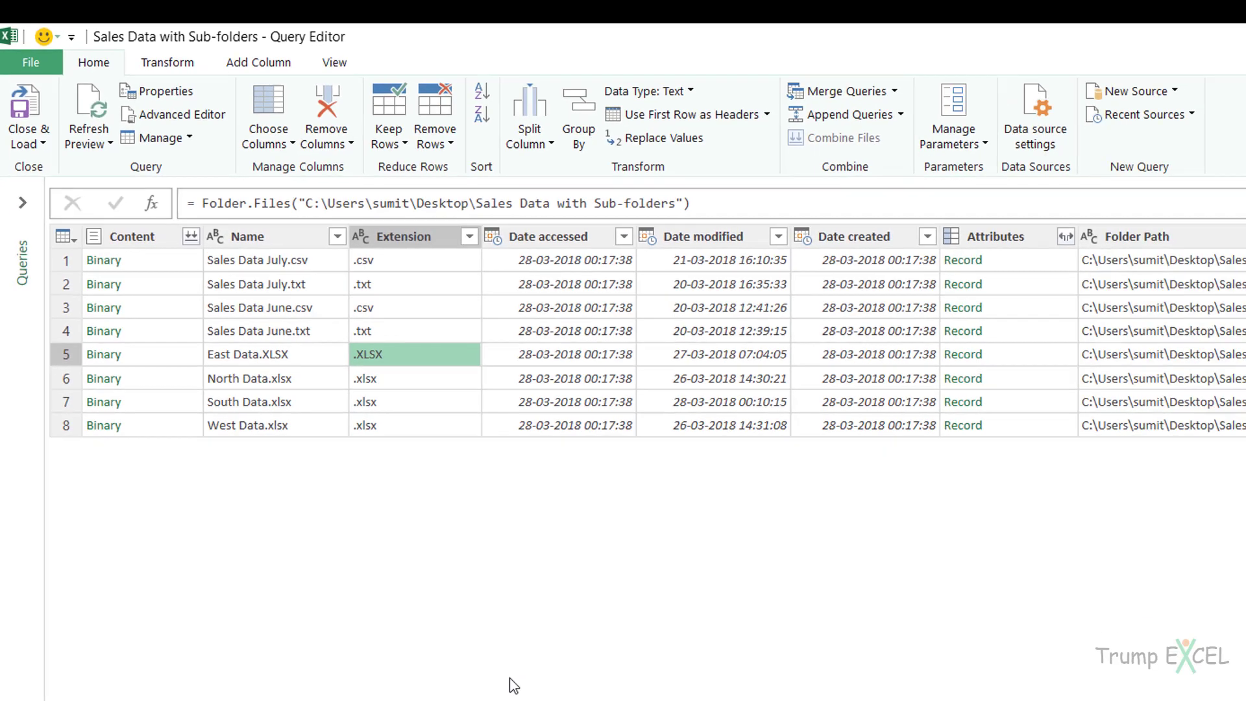
pyautogui.hotkey('alt', 'Tab')
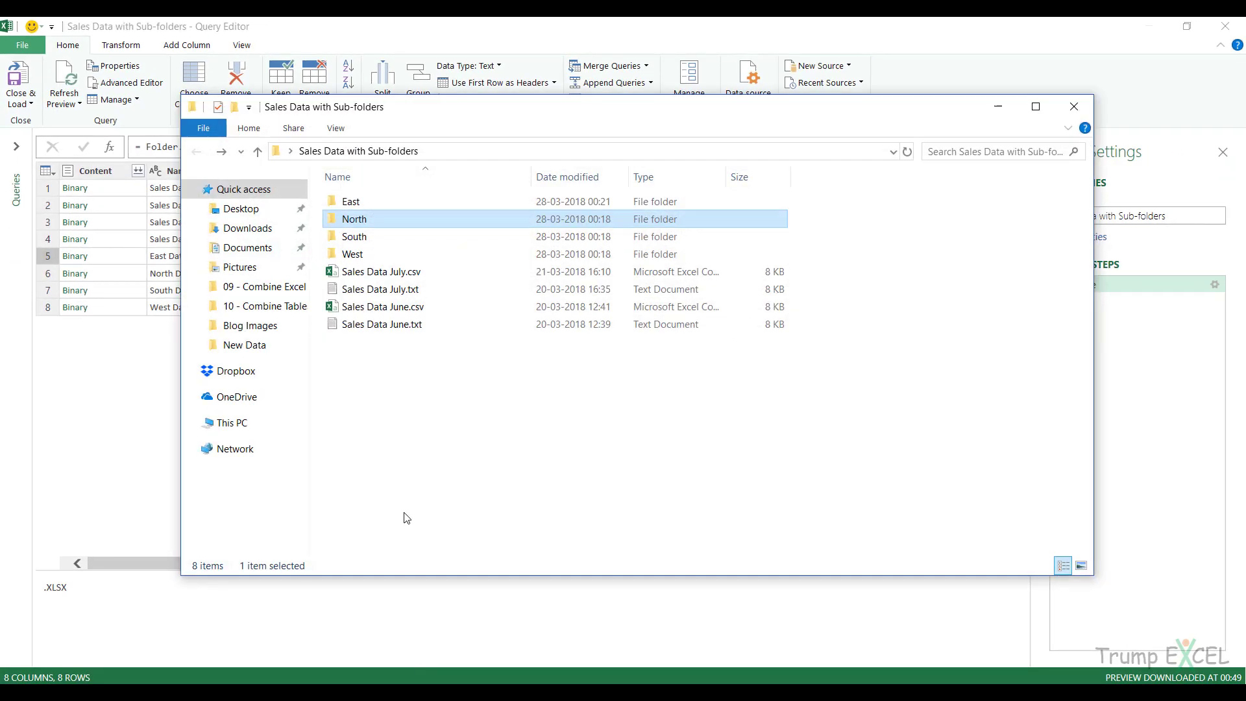
pyautogui.doubleClick(381, 205)
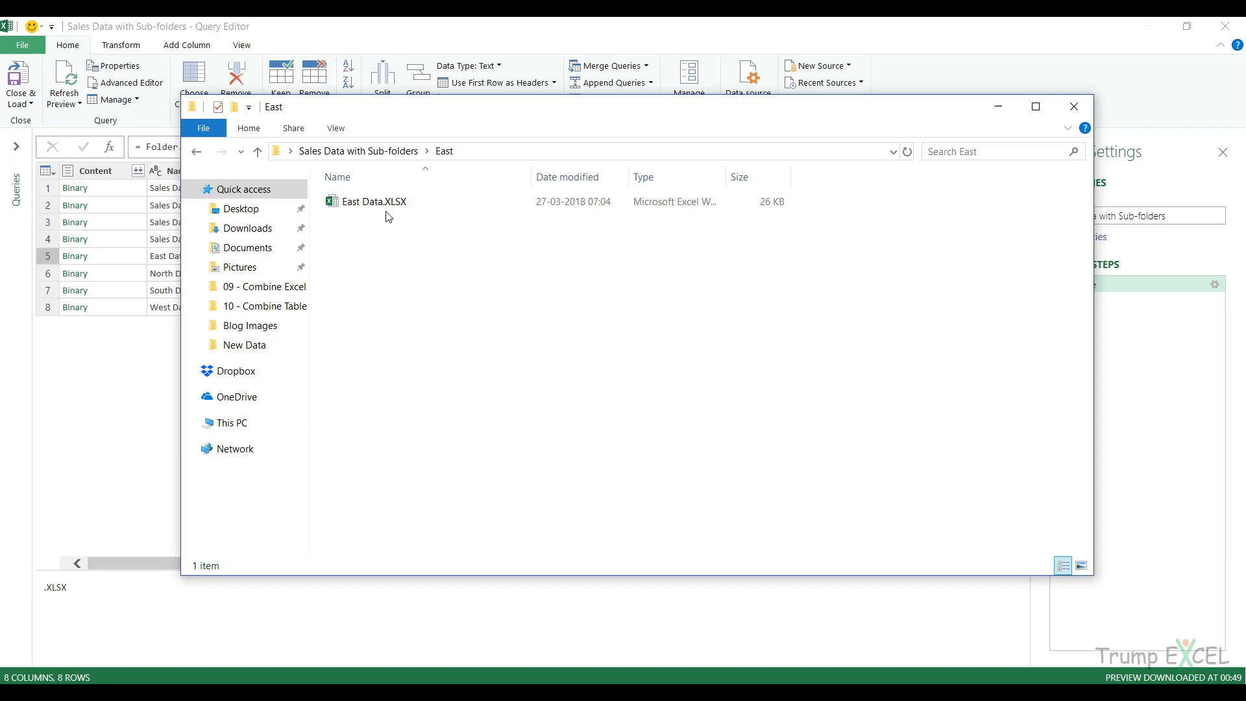
pyautogui.click(1074, 106)
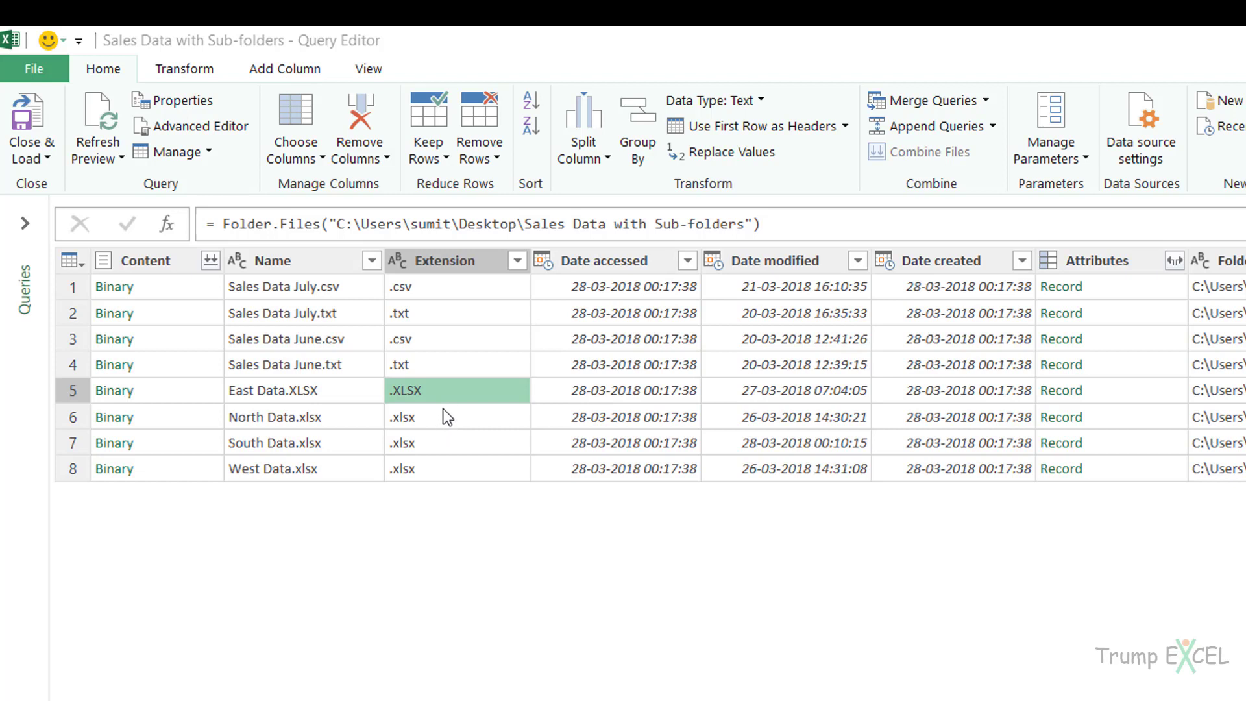
# Convert the Extension column values to lowercase.
pyautogui.click(457, 261)
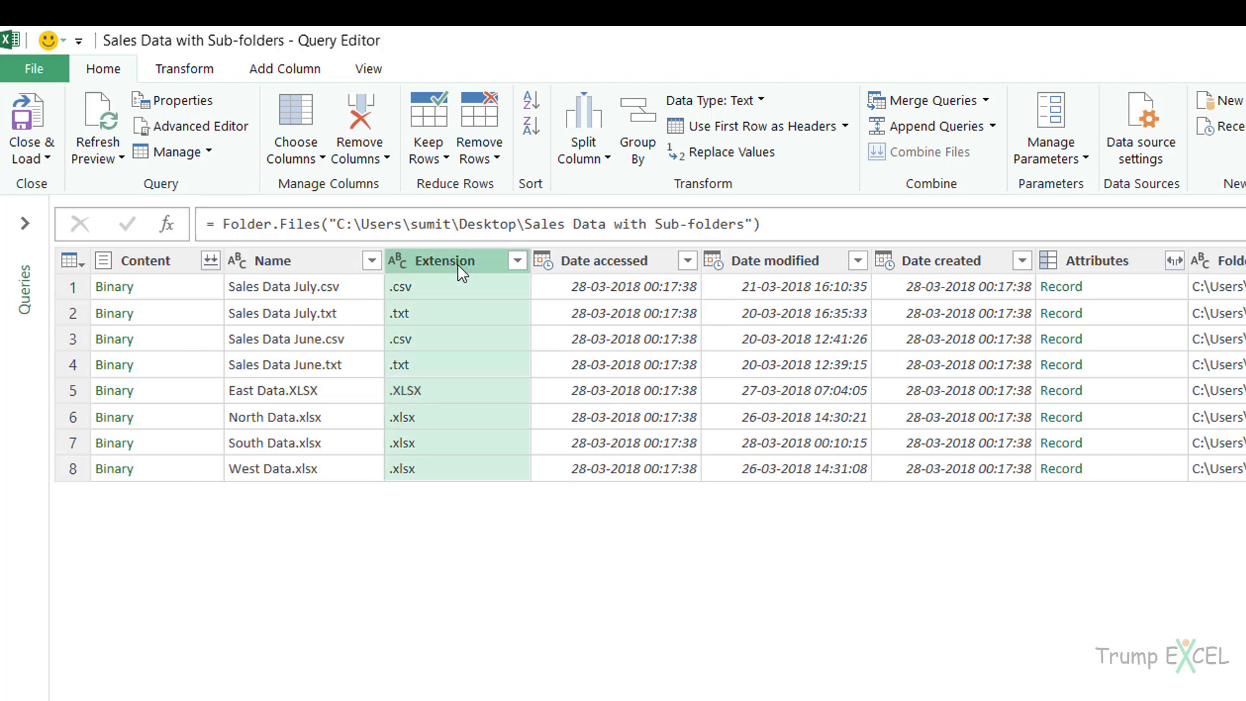
pyautogui.rightClick(445, 263)
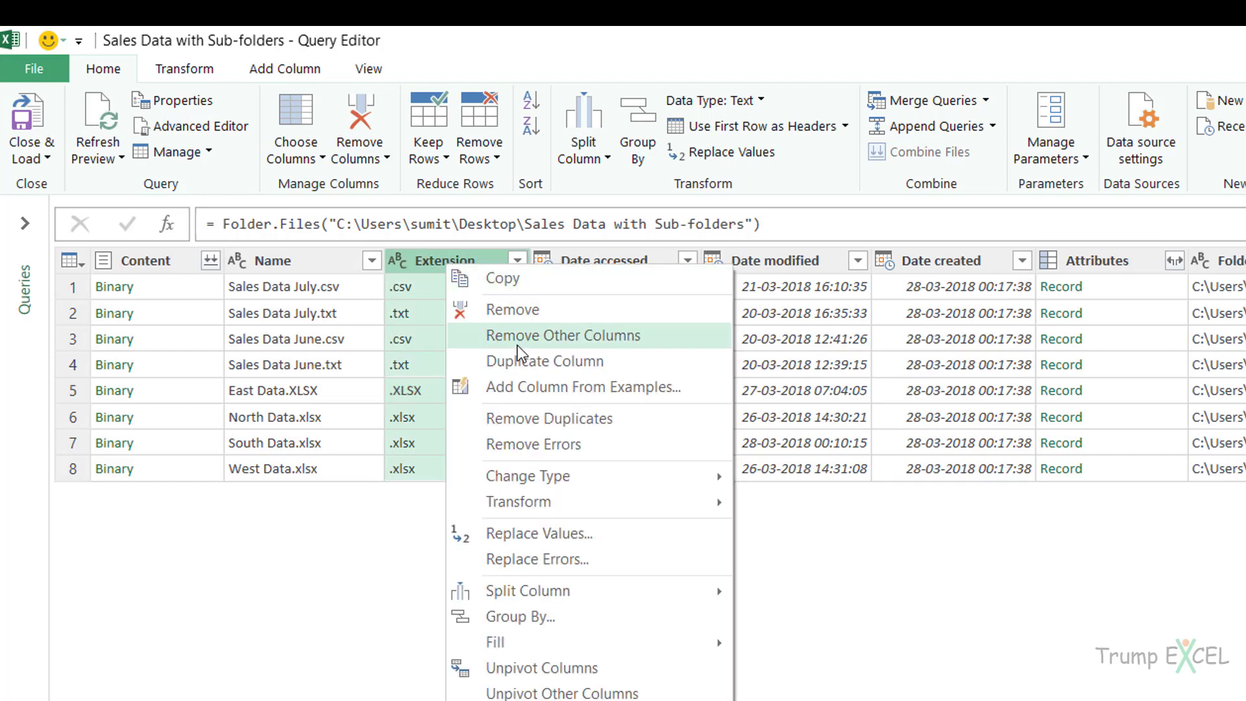
pyautogui.moveTo(640, 510)
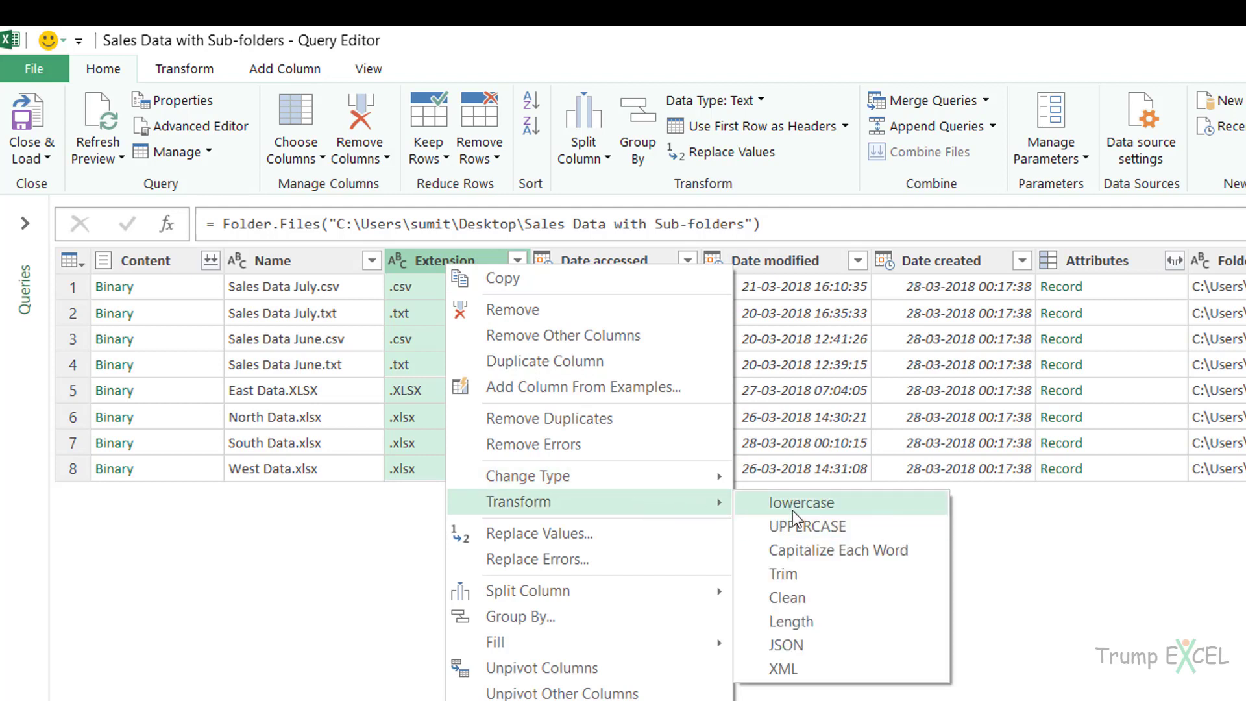
pyautogui.click(746, 512)
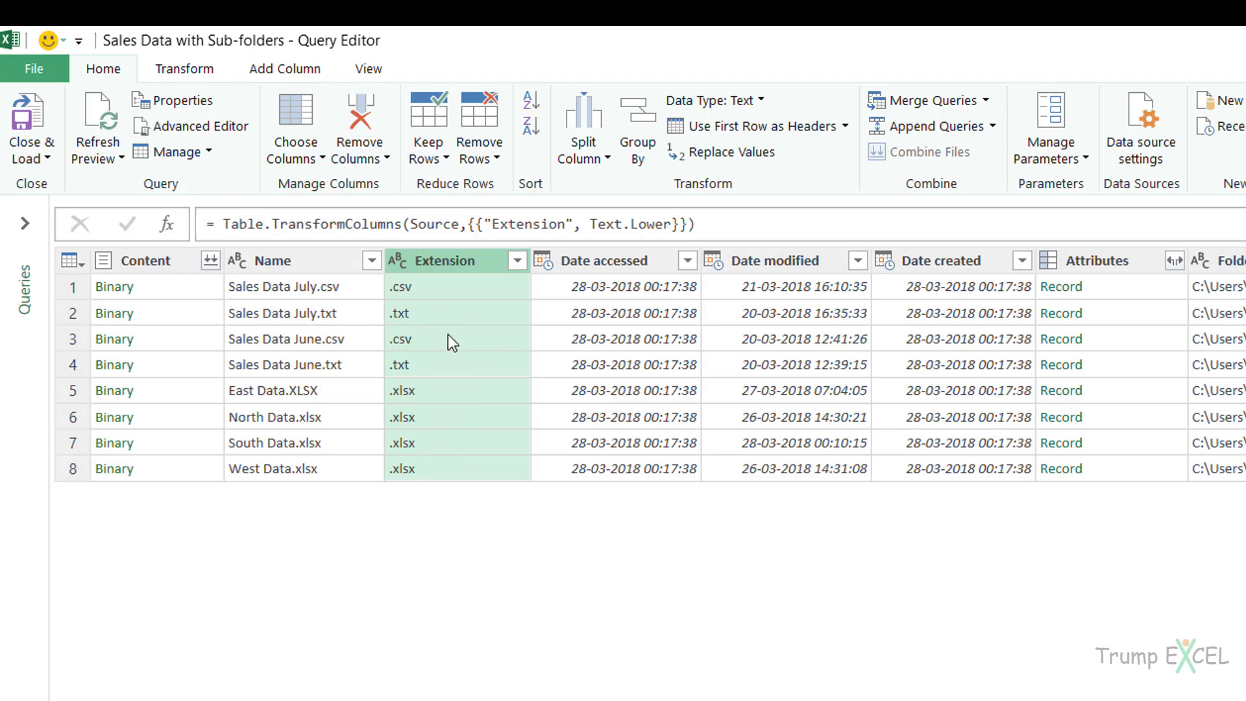
# Filter the Extension column to values beginning with .xls, leaving four workbooks.
pyautogui.click(515, 263)
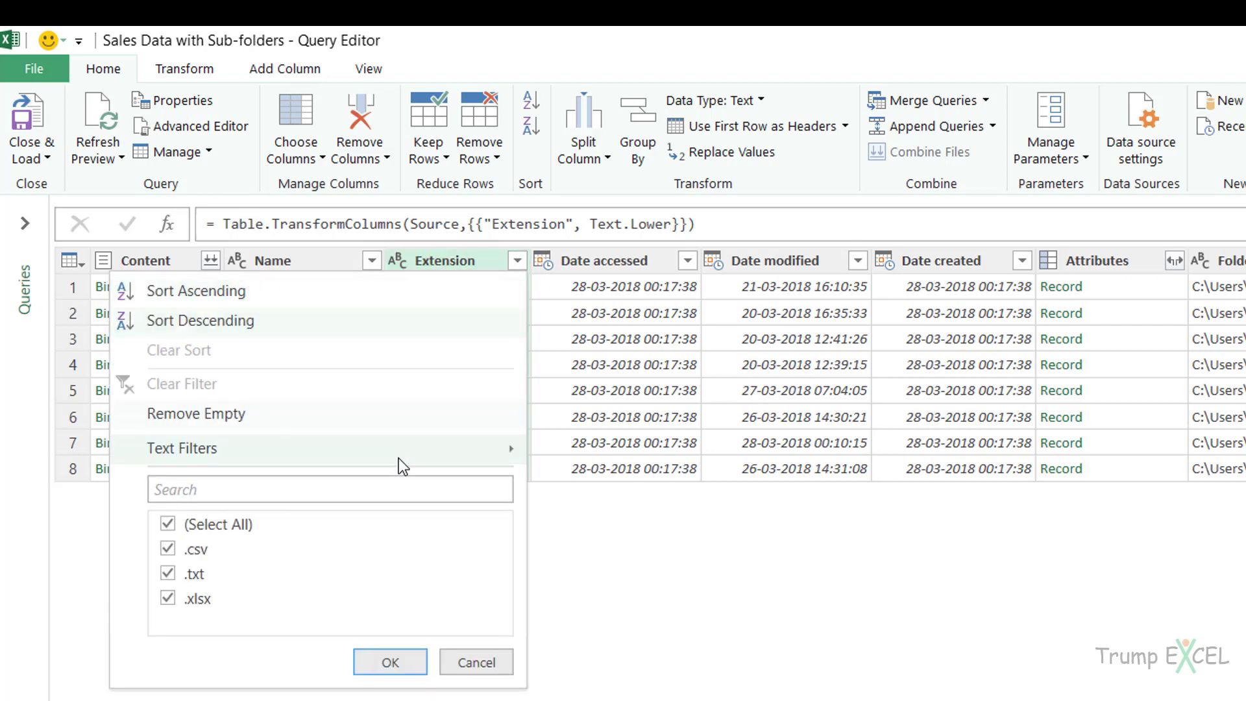
pyautogui.moveTo(397, 457)
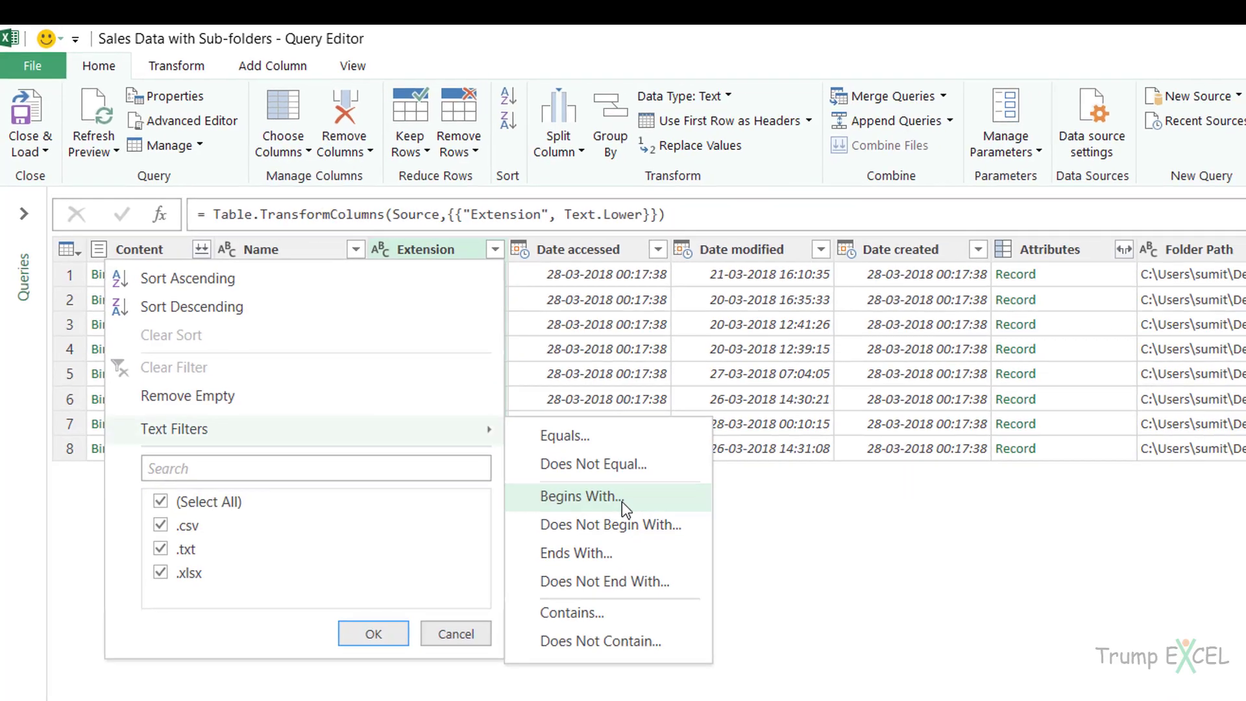
pyautogui.click(649, 519)
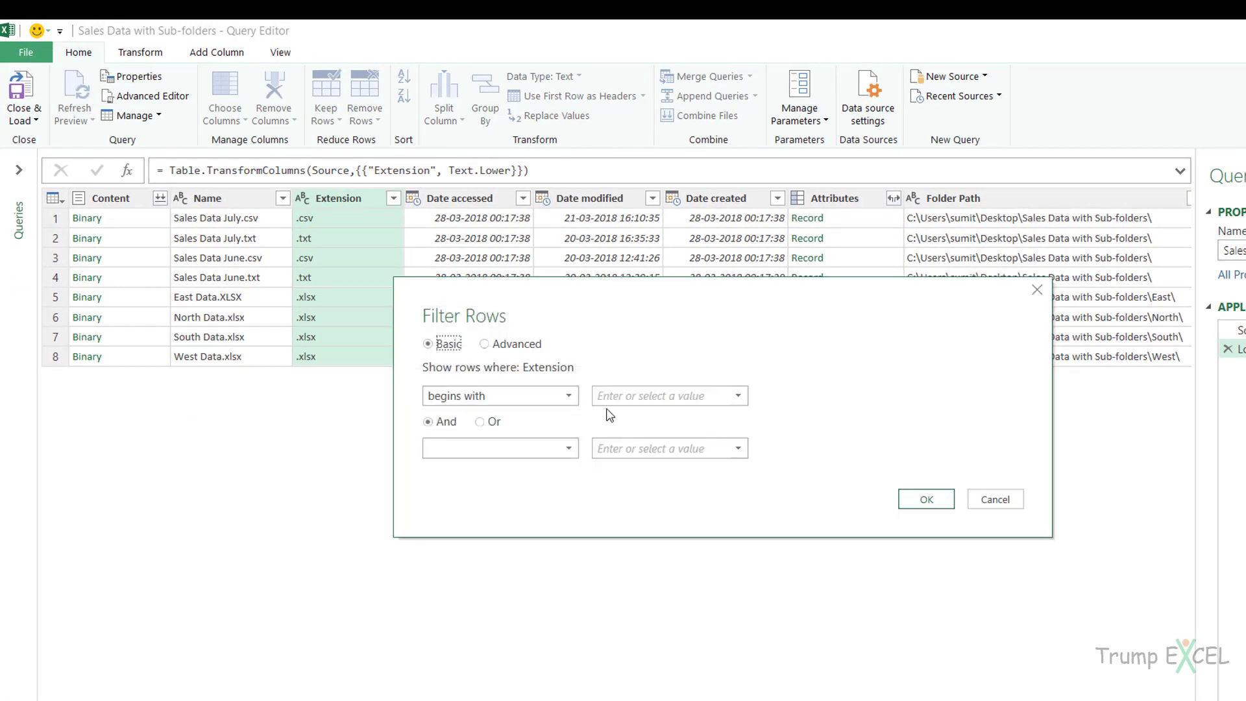
pyautogui.click(632, 398)
pyautogui.click(918, 499)
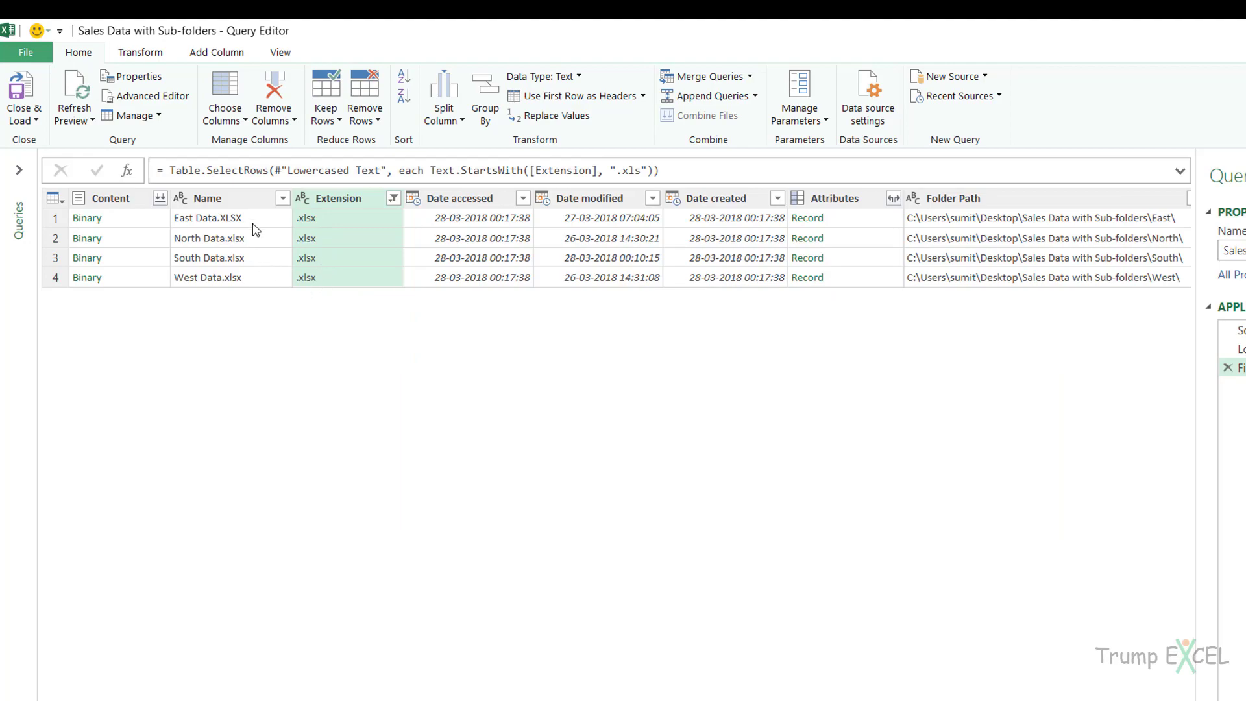
# Remove every column except Name, loading the four regional workbook names to Sheet2.
pyautogui.rightClick(208, 198)
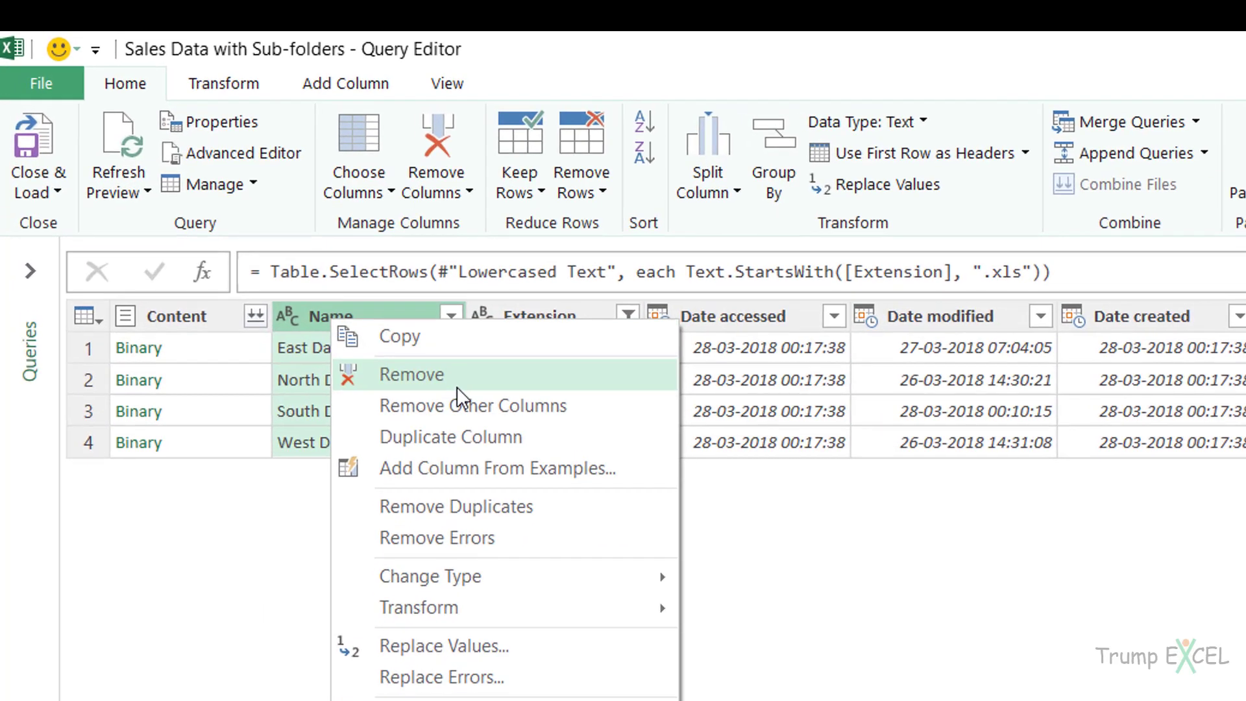
pyautogui.click(308, 283)
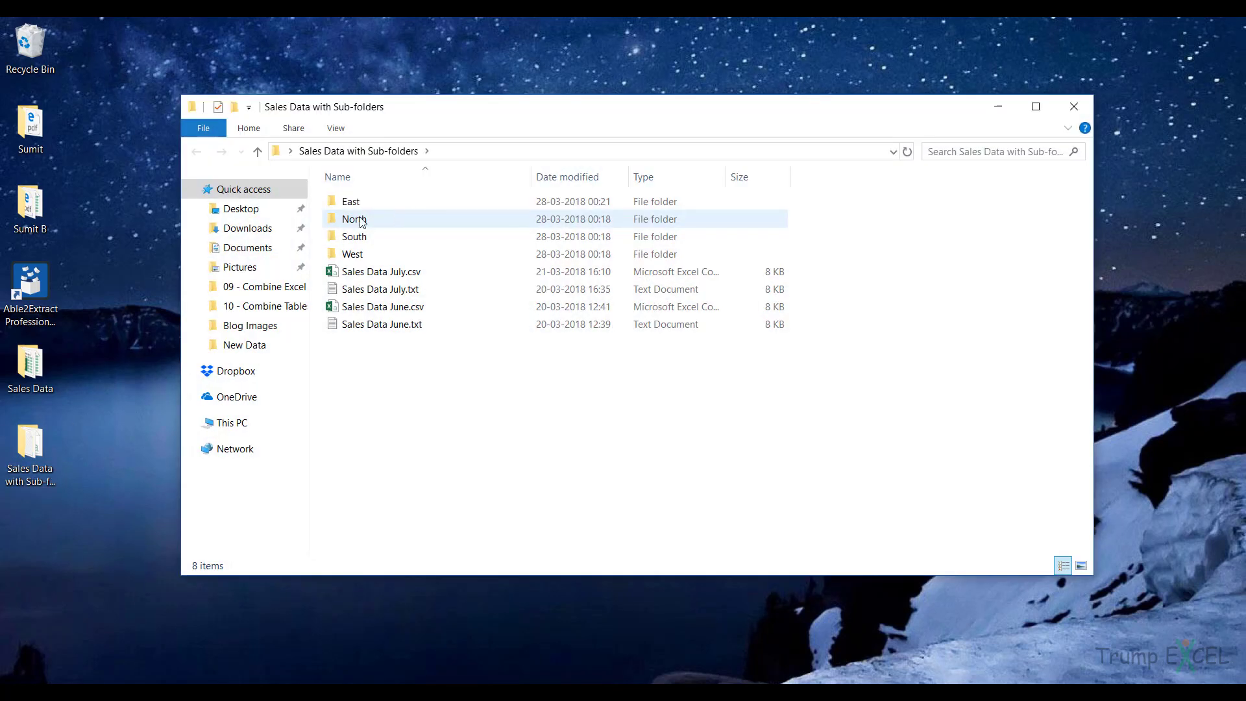
# In the North folder, duplicate North Data.xlsx as North Data - New.xlsx, then close the window.
pyautogui.doubleClick(357, 220)
pyautogui.click(362, 209)
pyautogui.click(419, 283)
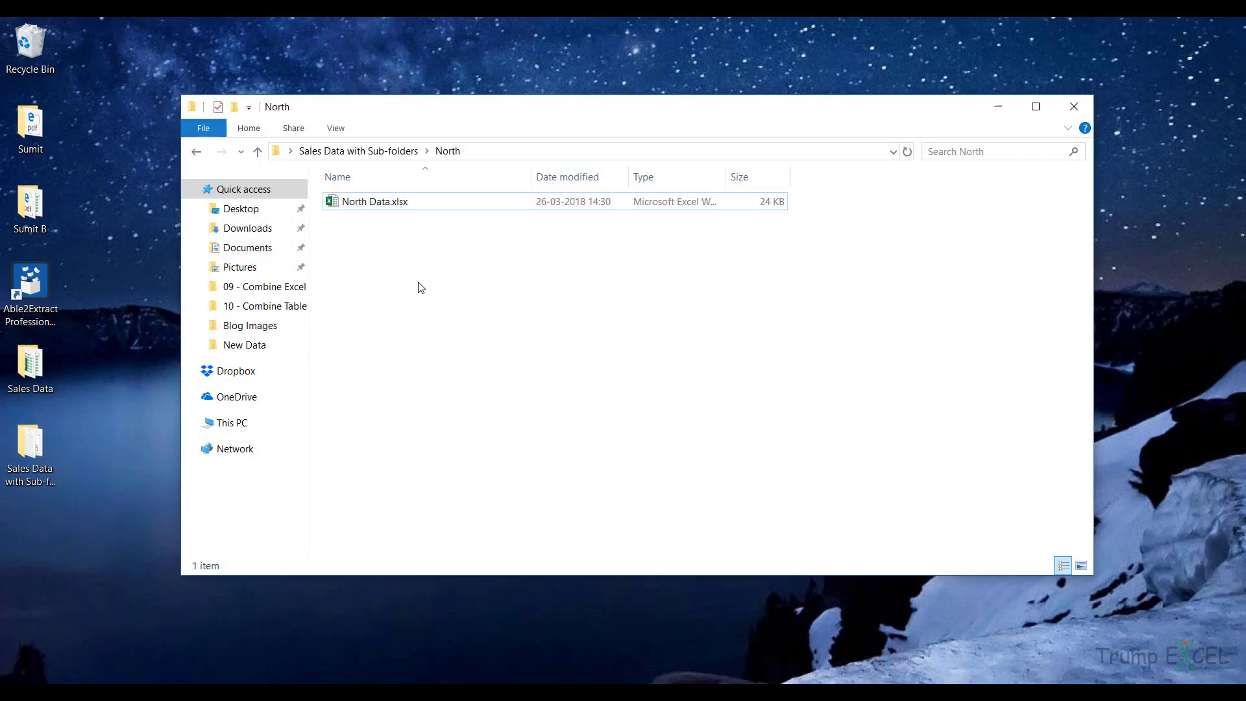
pyautogui.hotkey('ctrl', 'v')
pyautogui.press('F2')
pyautogui.press('Right')
pyautogui.hotkey('shift', 'Left')
pyautogui.hotkey('shift', 'Left')
pyautogui.hotkey('shift', 'Left')
pyautogui.hotkey('shift', 'Left')
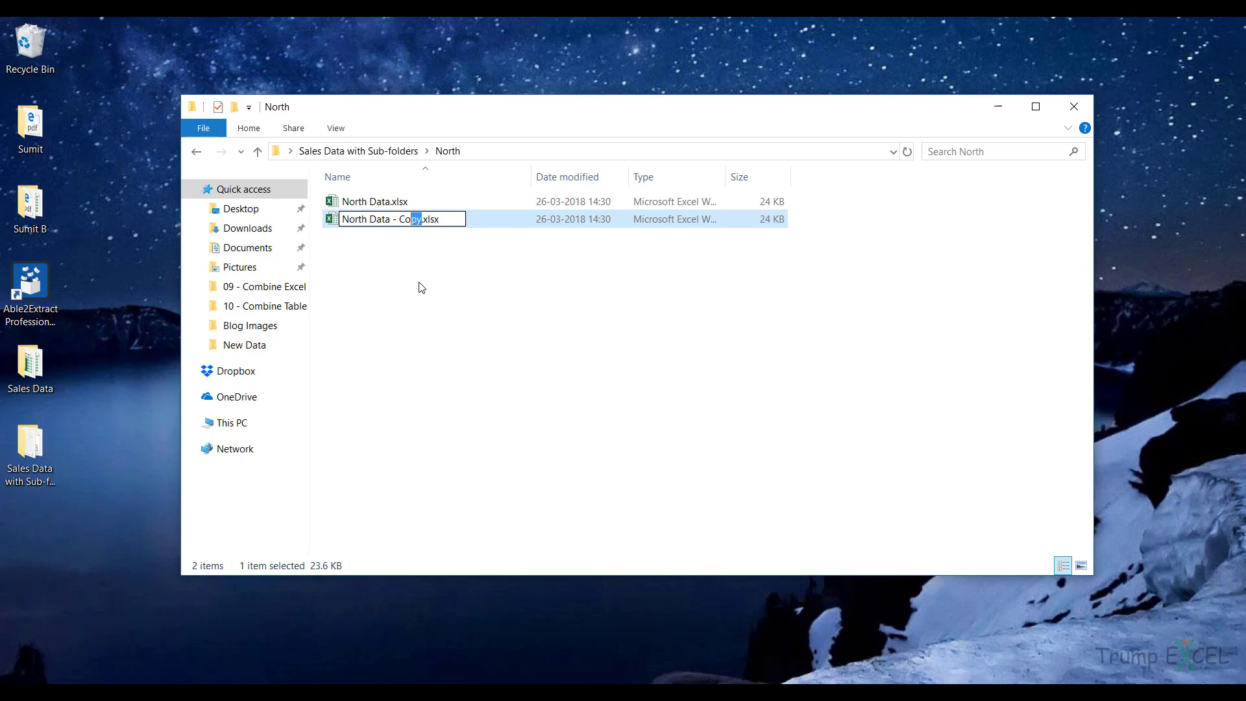
pyautogui.write('New')
pyautogui.press('Return')
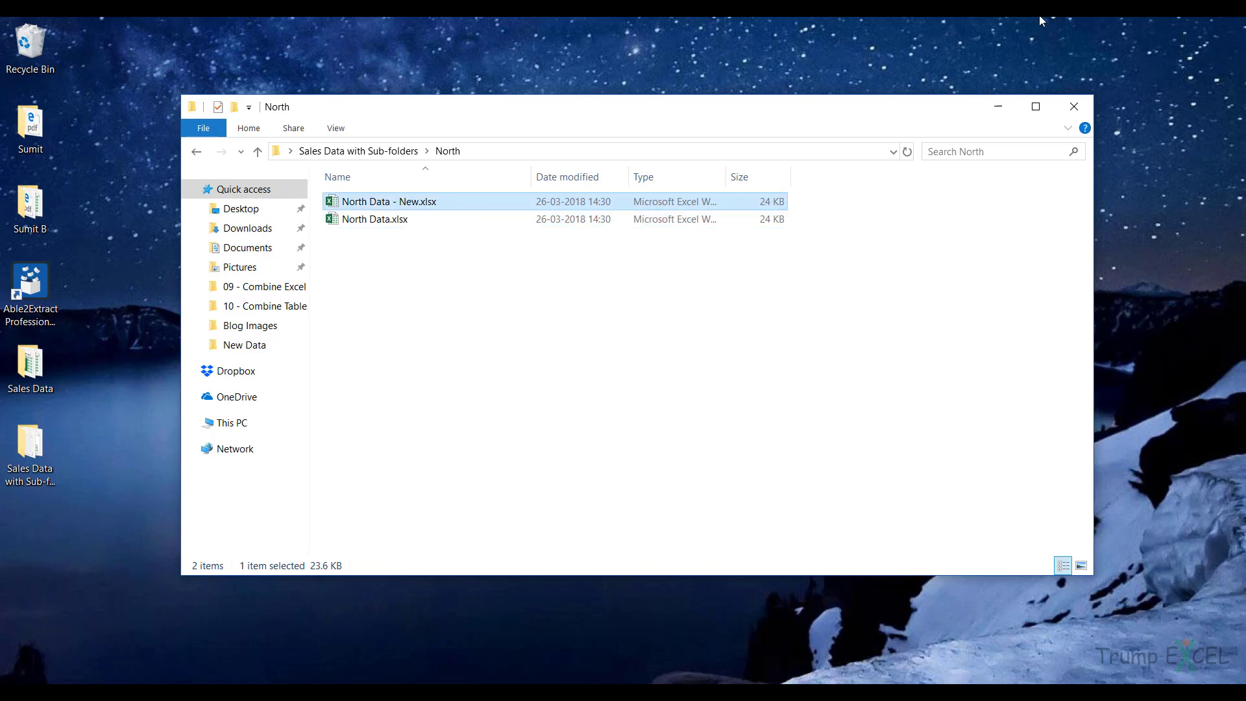
pyautogui.click(1074, 106)
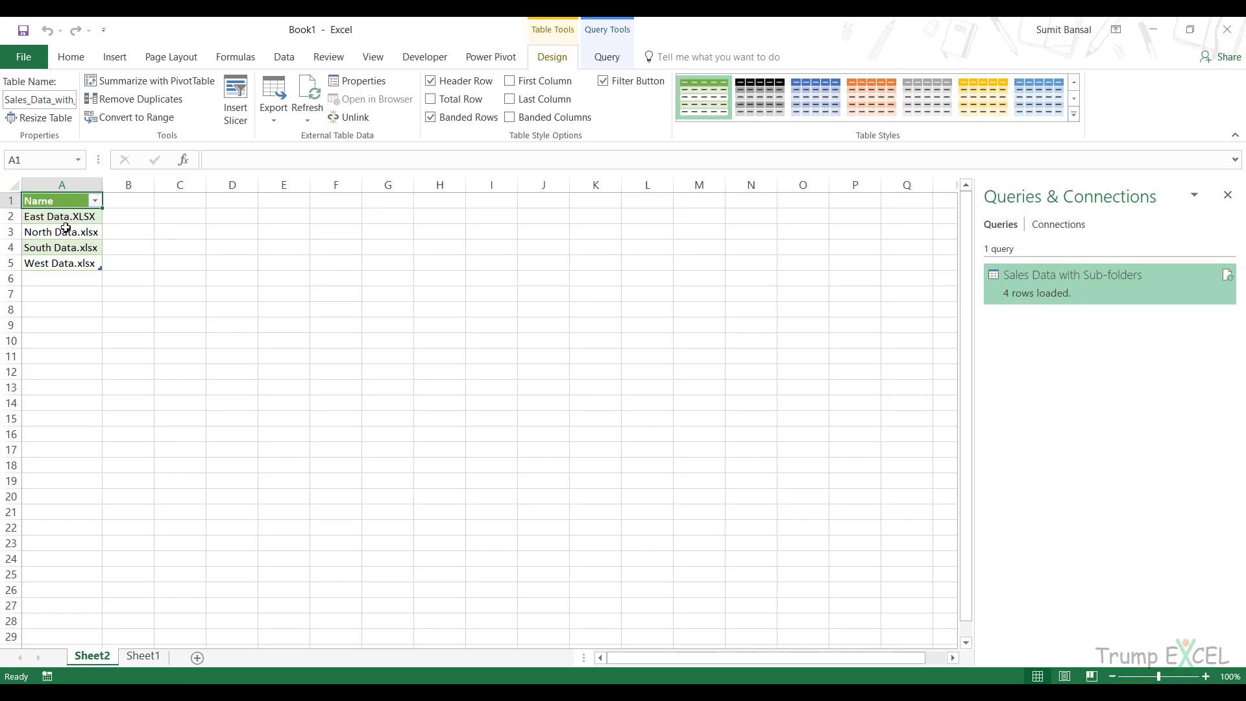
# Refresh the Name table so it lists five workbooks including North Data - New.xlsx, and select A2:A6.
pyautogui.rightClick(66, 229)
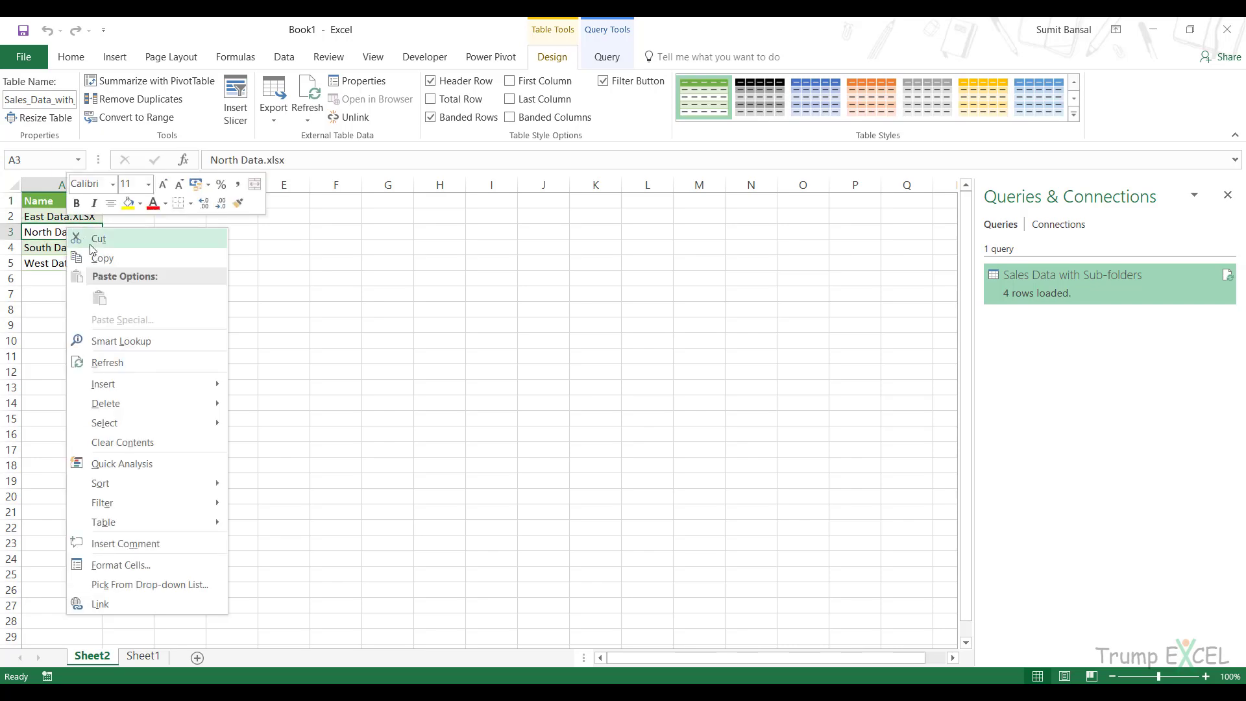
pyautogui.click(130, 362)
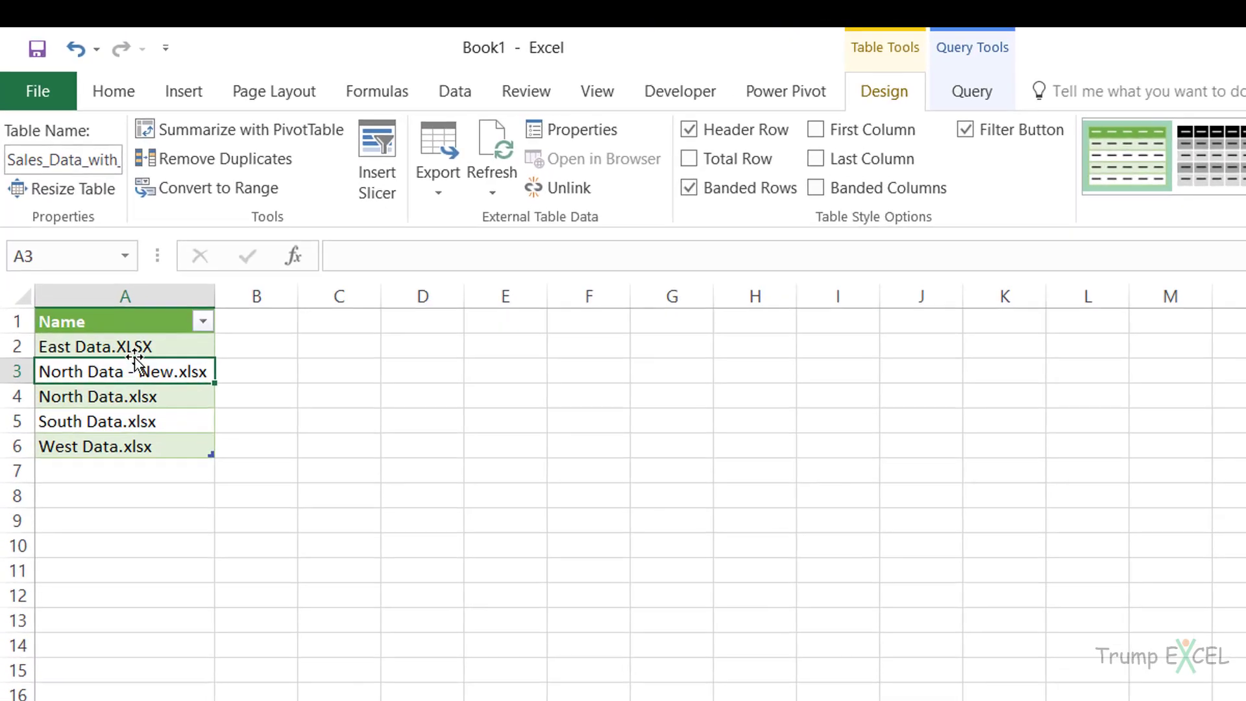
pyautogui.moveTo(136, 344); pyautogui.dragTo(140, 462)
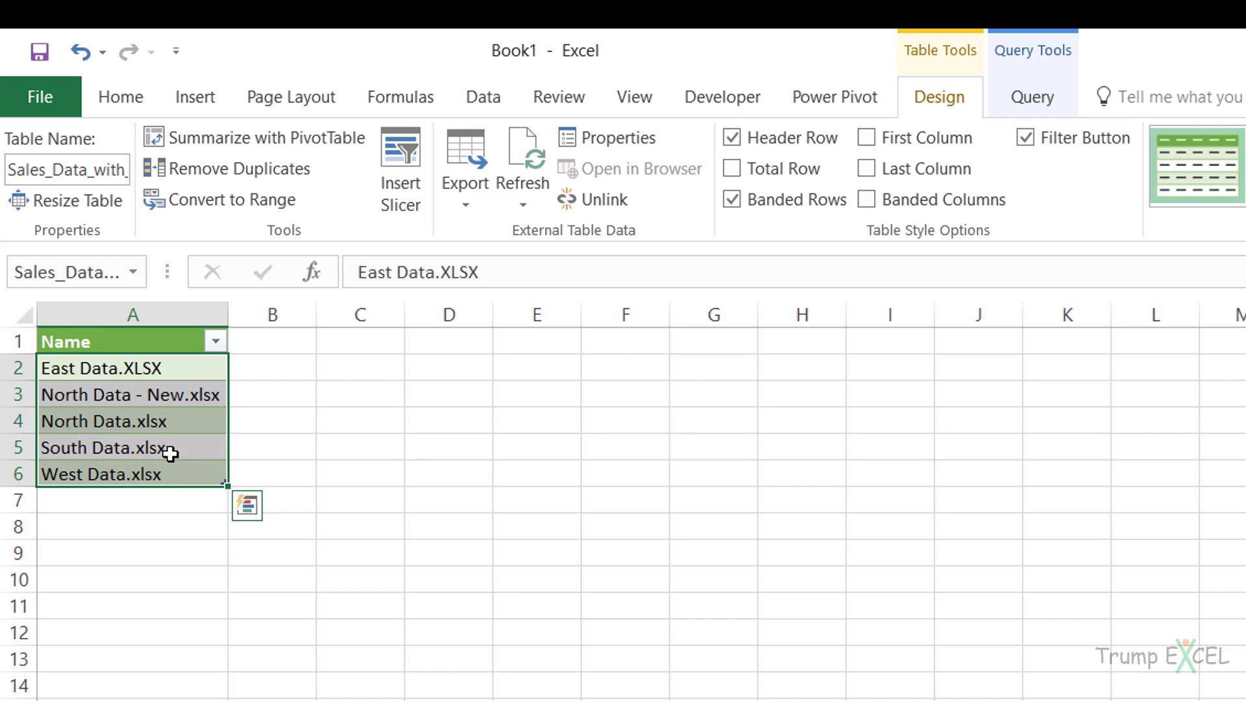